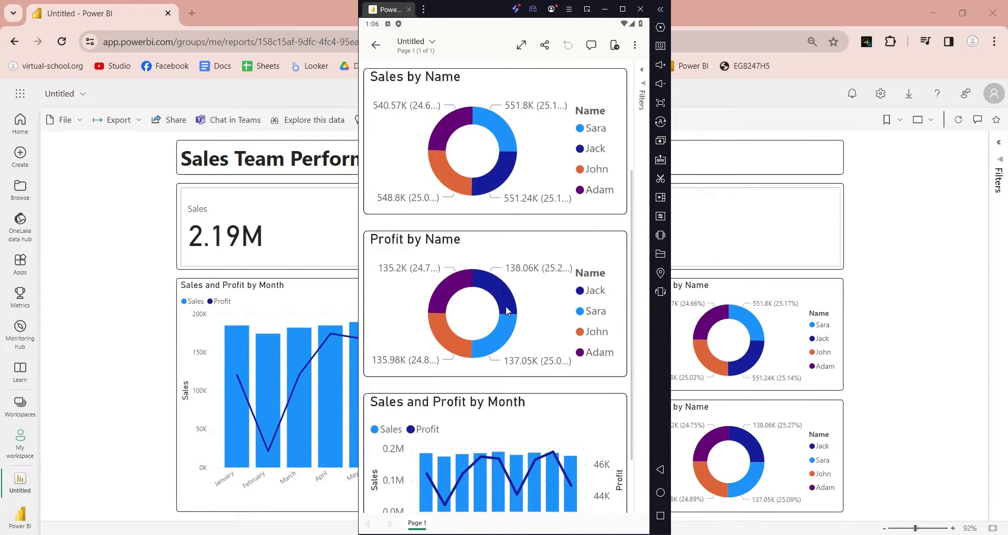
Step: Cross-highlight Jack, Sara, John and Adam in the Profit by Name donut, then clear it
click(508, 311)
click(475, 348)
click(452, 349)
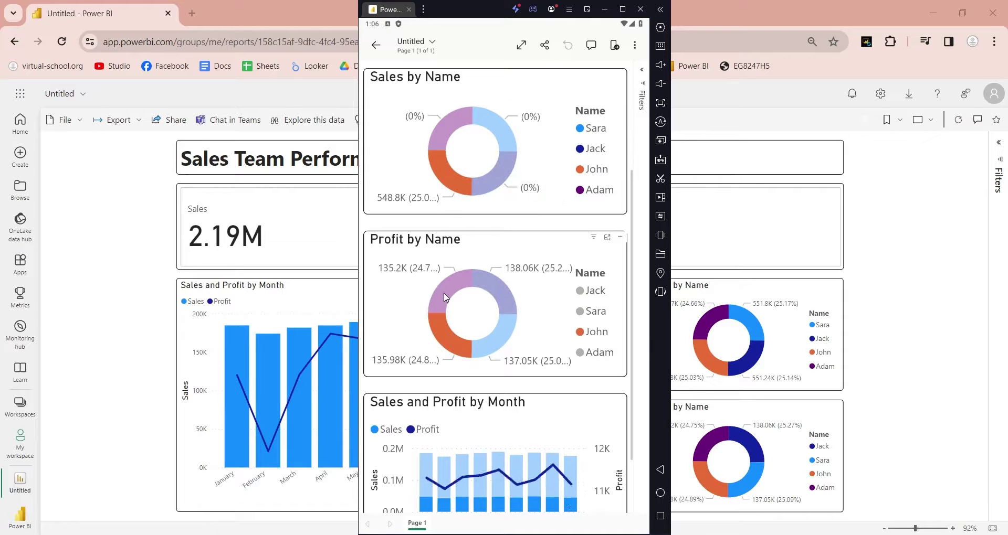
click(444, 298)
click(492, 288)
click(504, 334)
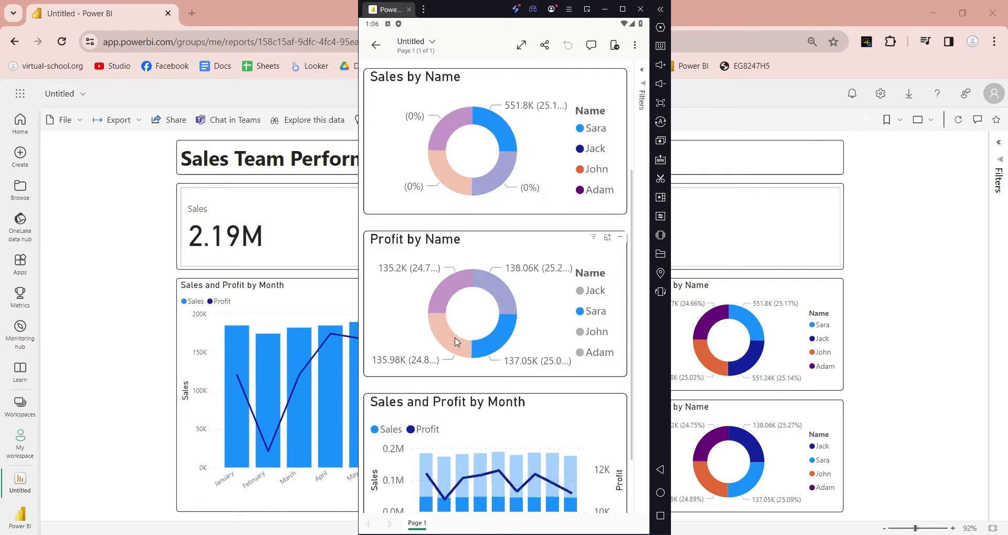
click(457, 342)
Step: Highlight Sara, then Jack, and finally John in the Sales by Name donut
click(503, 147)
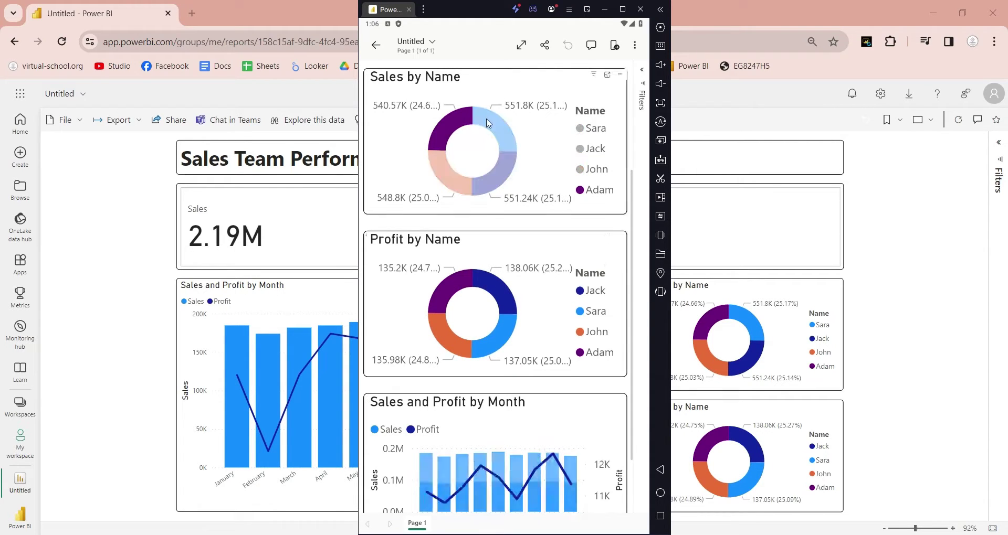
click(501, 169)
click(452, 184)
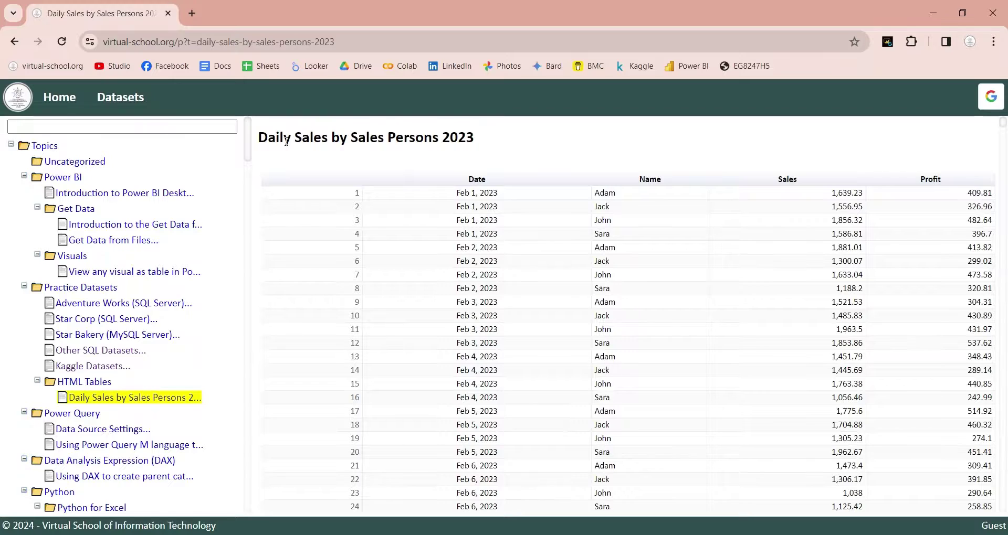
Step: Check the Daily Sales by Sales Persons 2023 table and select its page URL for copying
triple_click(288, 139)
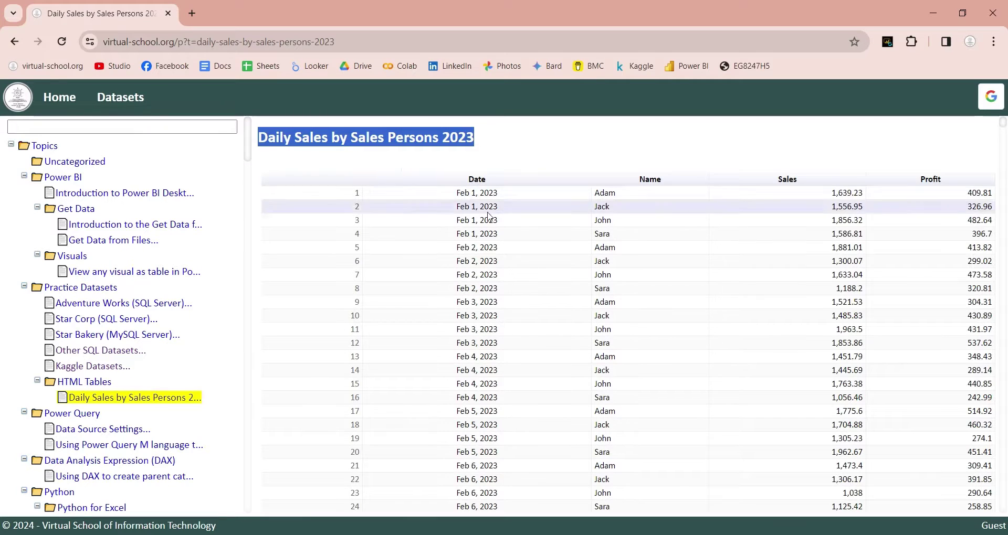
scroll(488, 254, down, 15)
scroll(494, 261, up, 15)
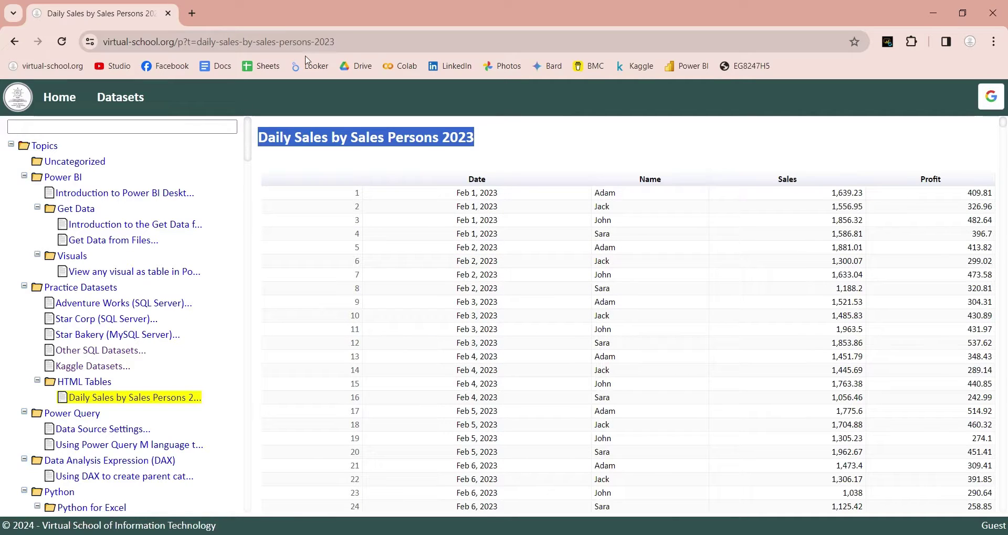
click(345, 43)
key(ctrl+c)
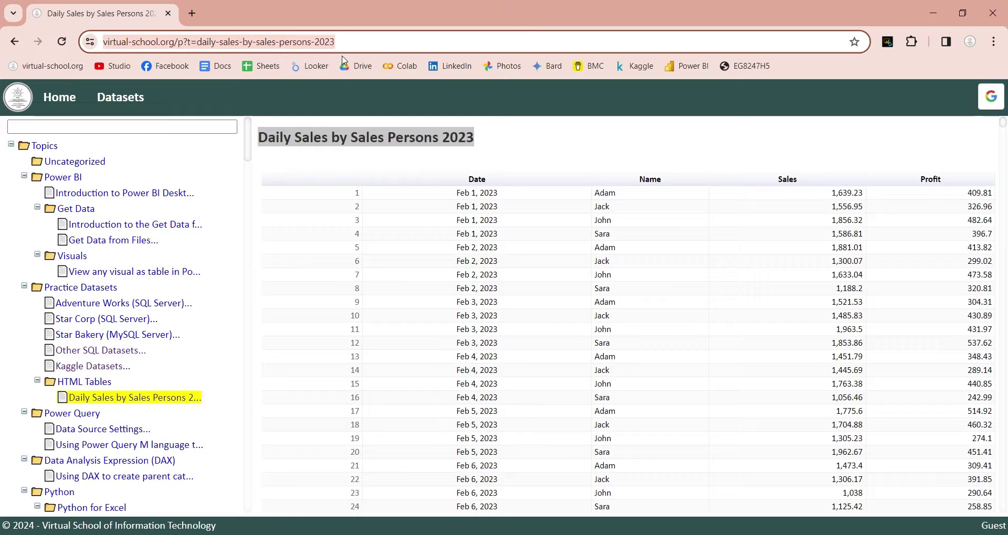
Step: Connect Power BI to the copied virtual-school.org URL via Get data > Web
key(alt+Tab)
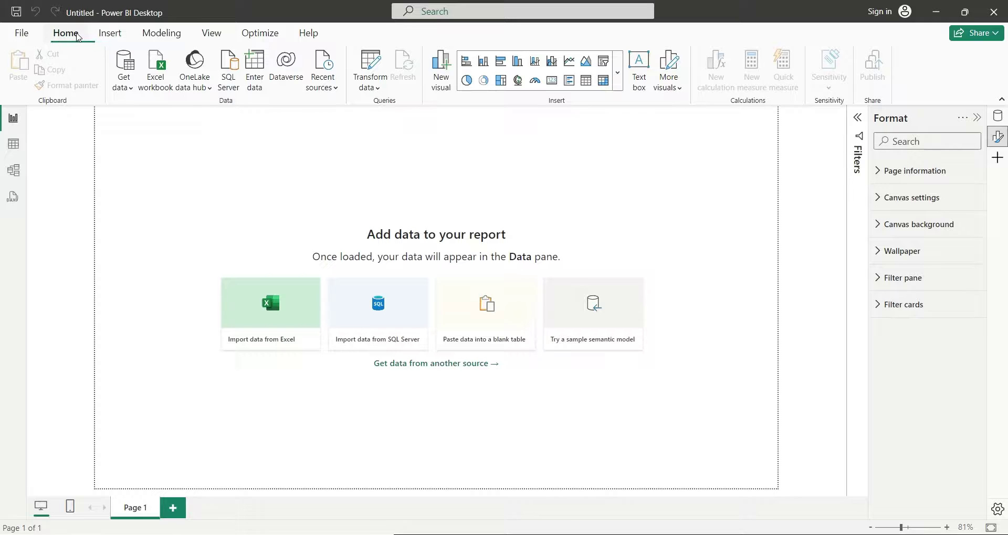
click(132, 86)
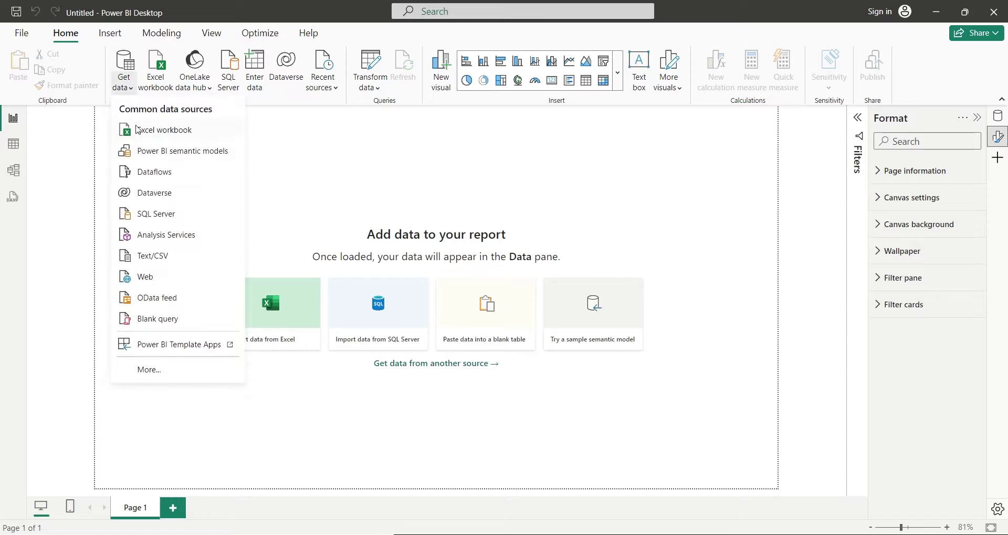
click(141, 281)
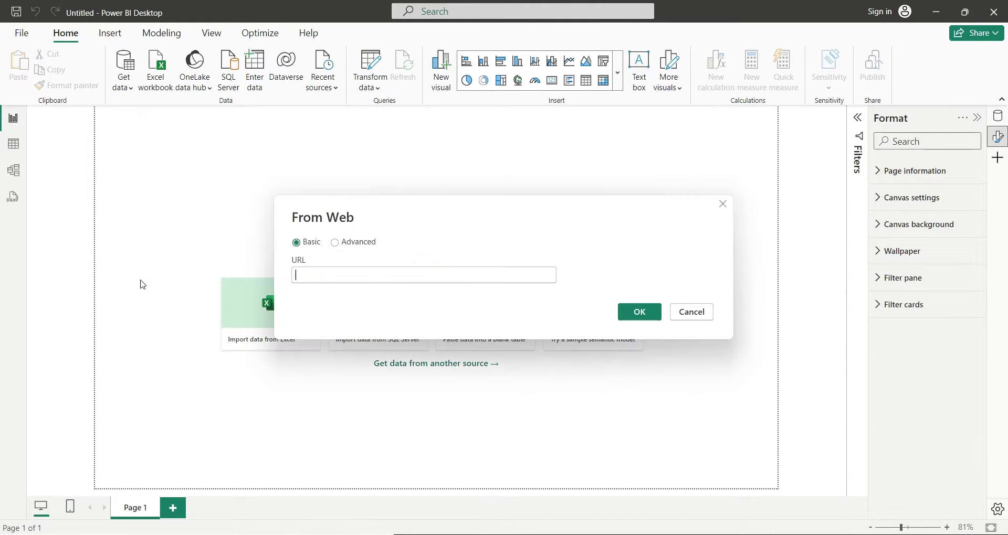
key(ctrl+v)
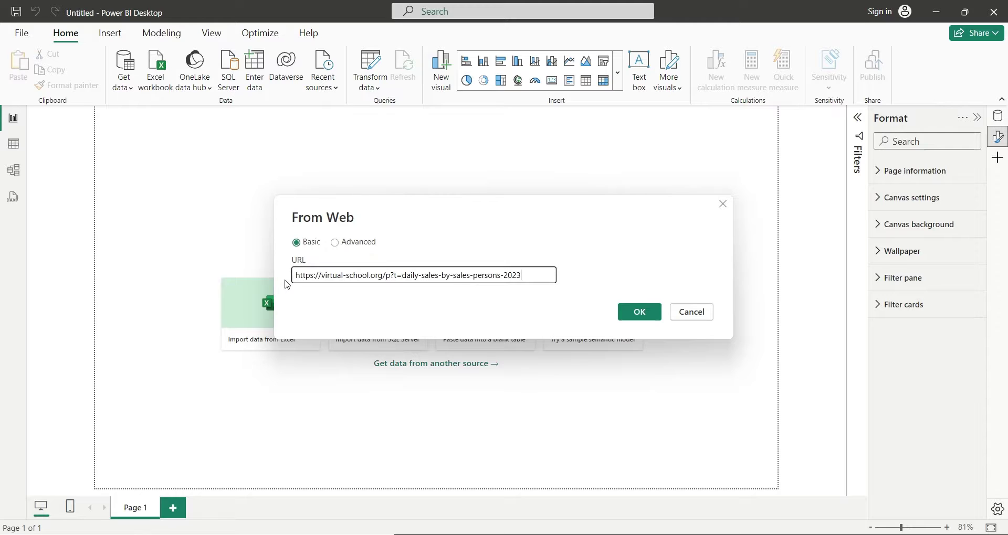
click(647, 320)
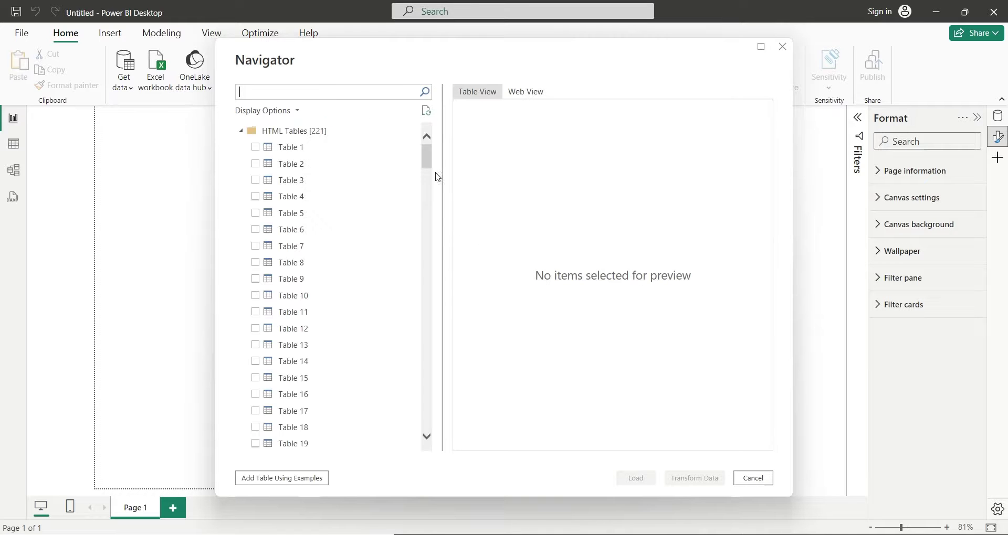
Step: Preview Tables 223 to 220, compare with the browser, and load Table 220
drag(427, 157, 428, 452)
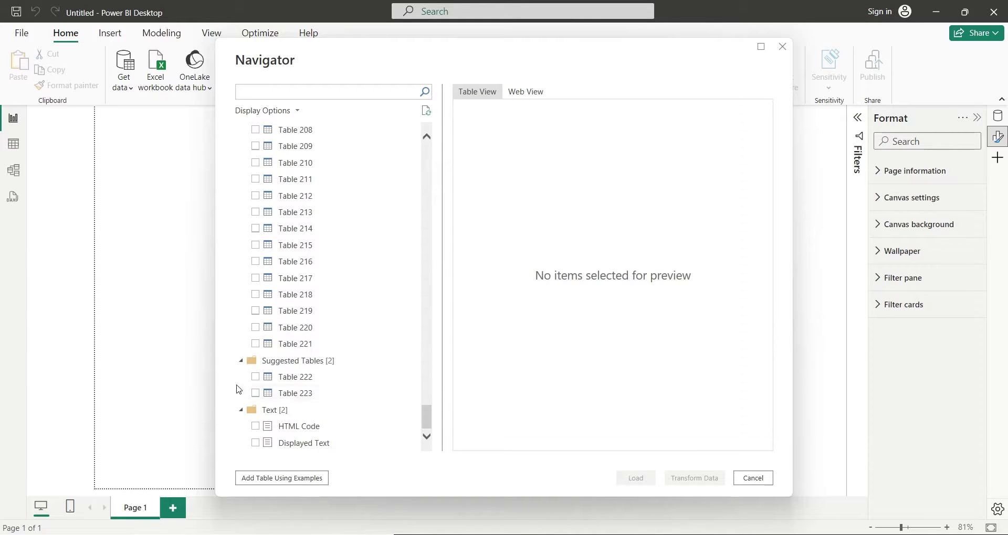
click(273, 393)
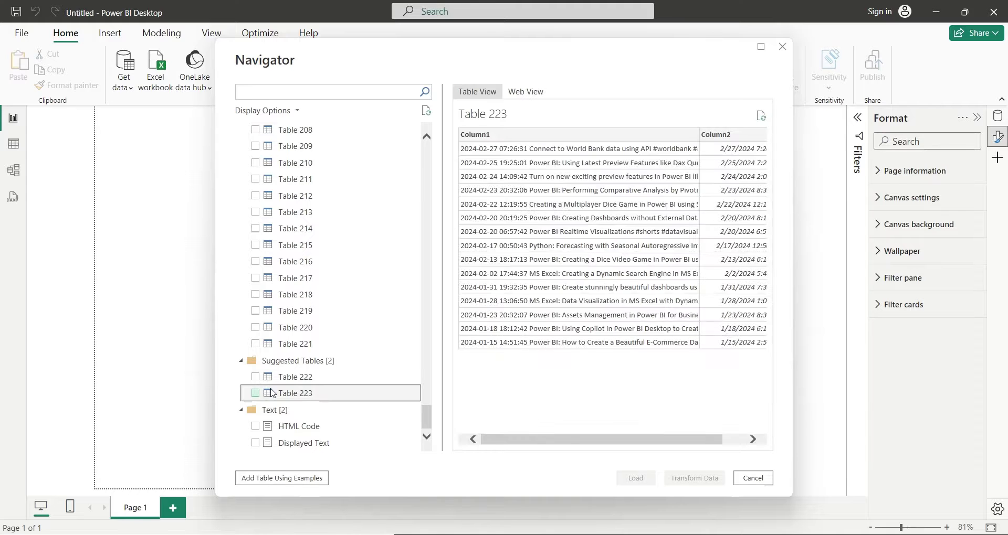
click(282, 381)
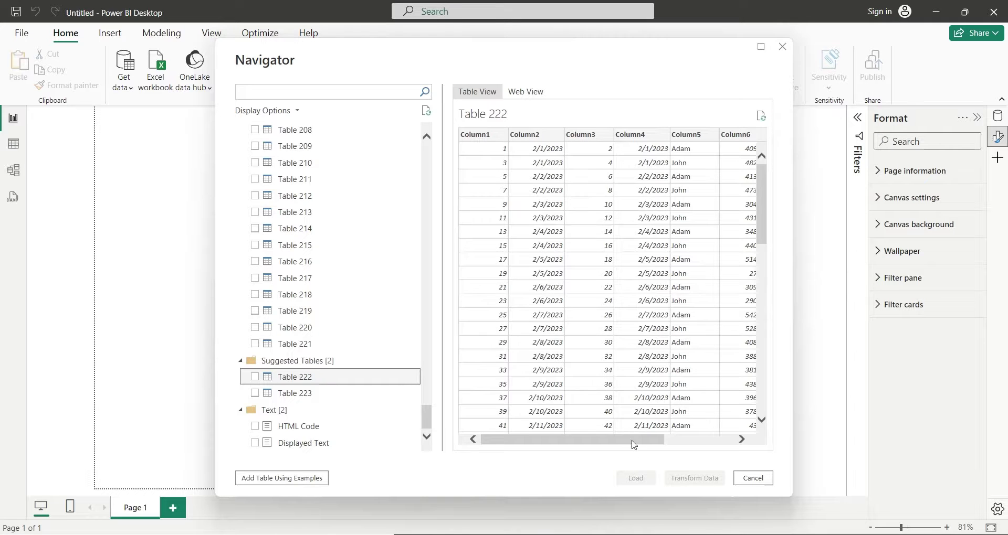
scroll(634, 443, right, 3)
scroll(577, 443, left, 3)
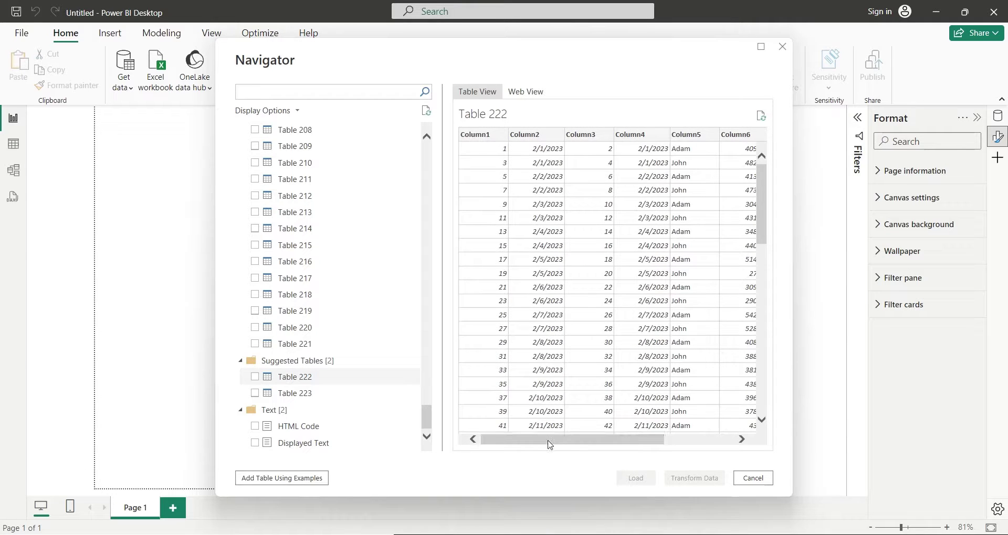
click(314, 347)
click(319, 329)
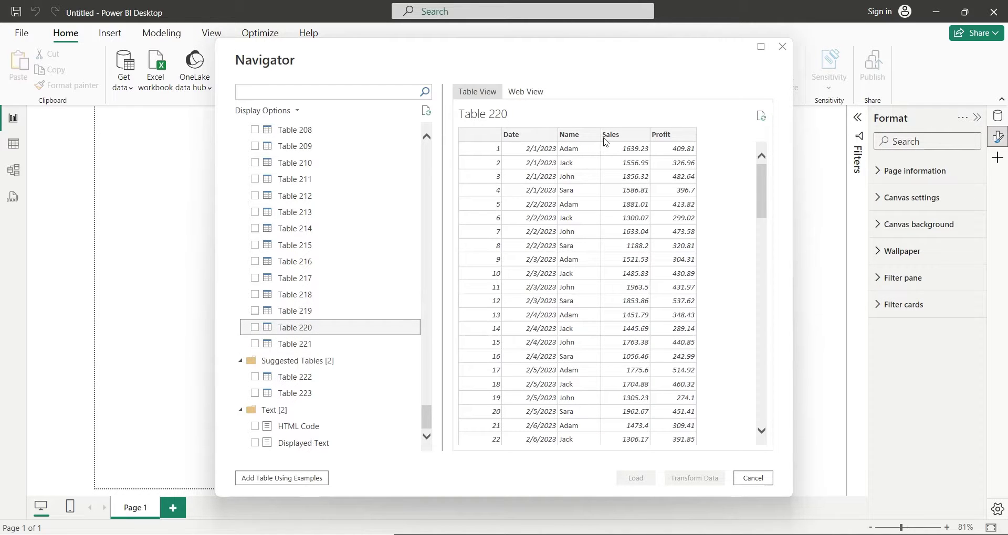
key(alt+Tab)
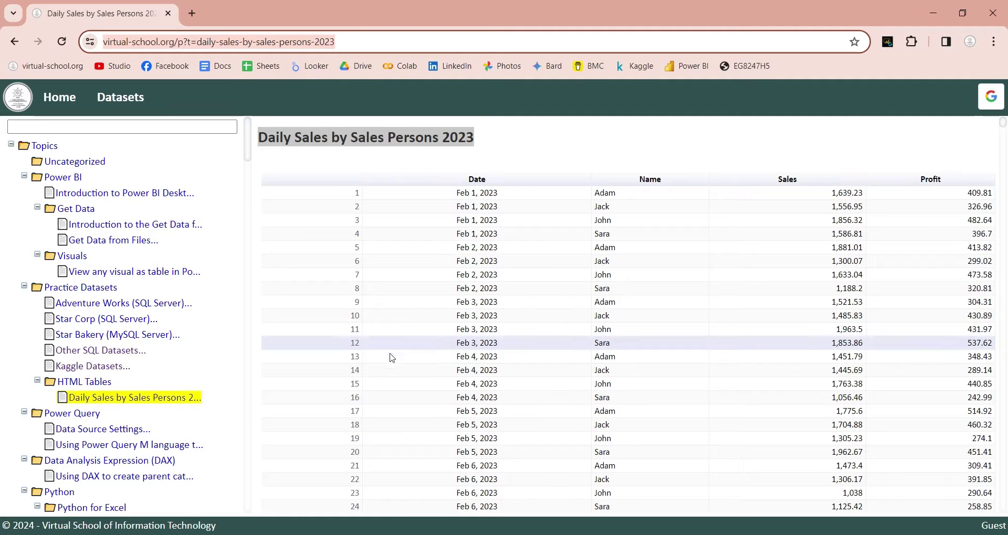
key(alt+Tab)
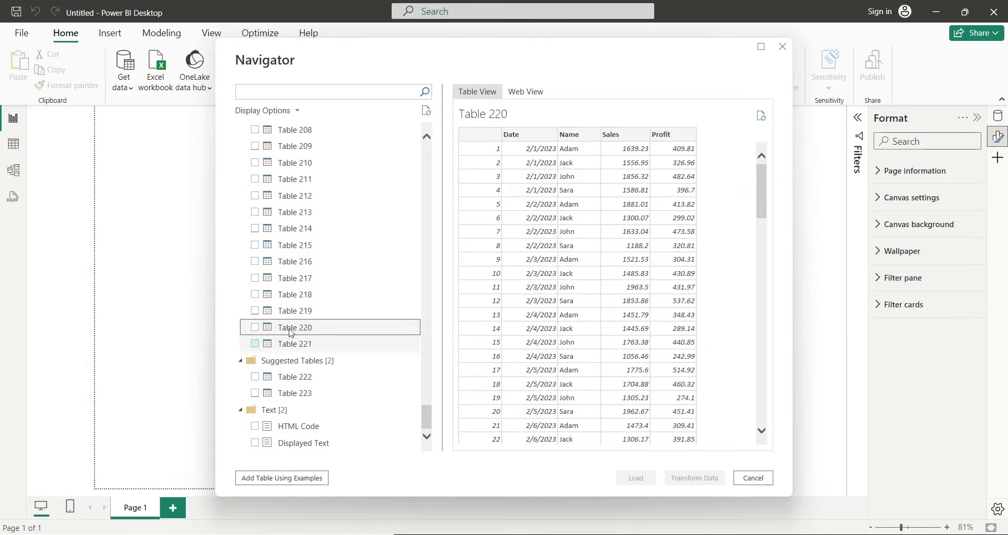
click(254, 328)
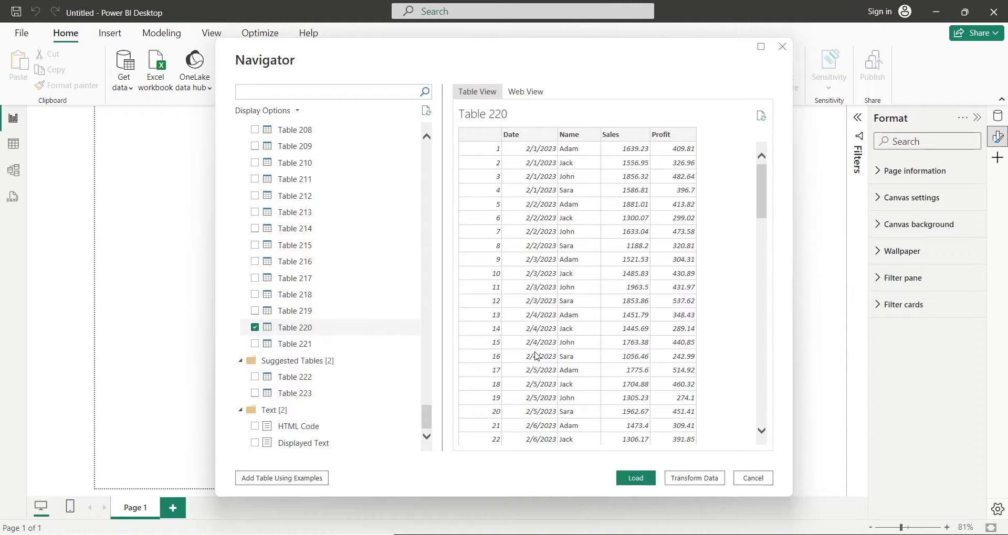
click(633, 479)
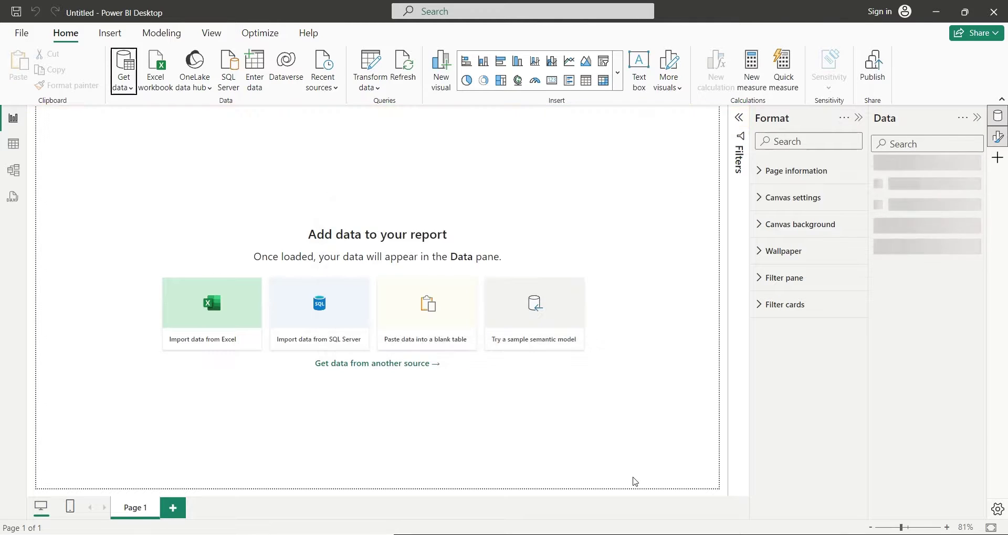
Step: Expand Table 220, preview the mobile layout, return to desktop, and collapse the Filters pane
click(877, 165)
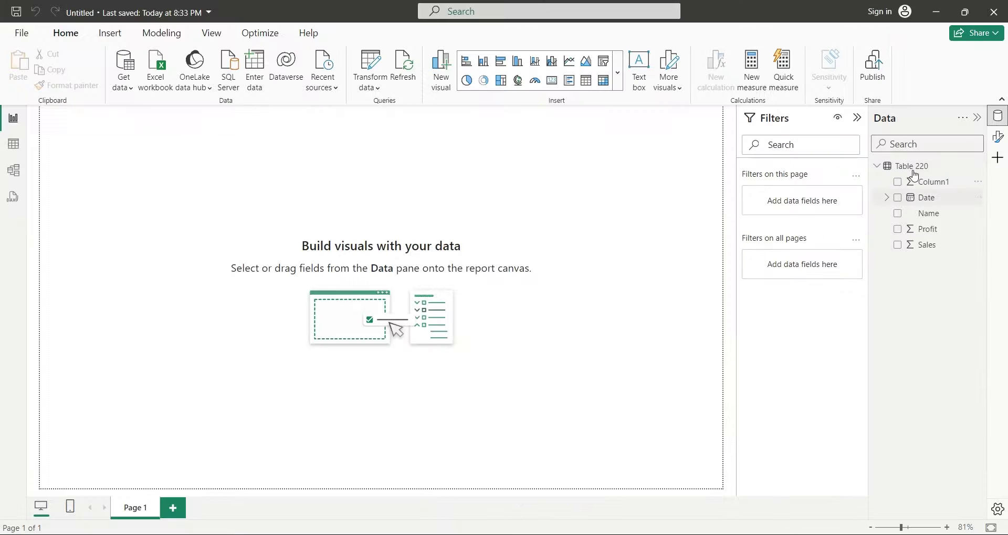
click(70, 507)
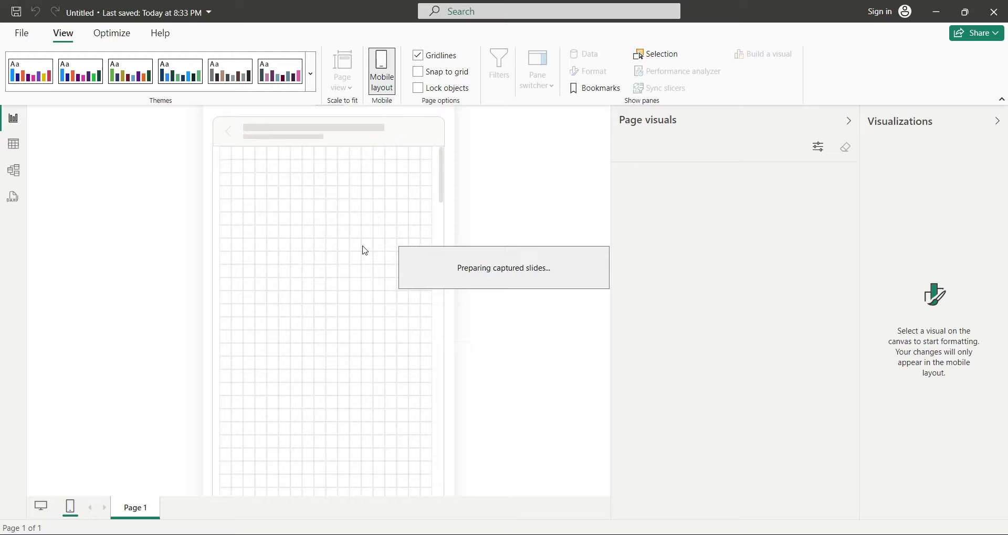
click(43, 508)
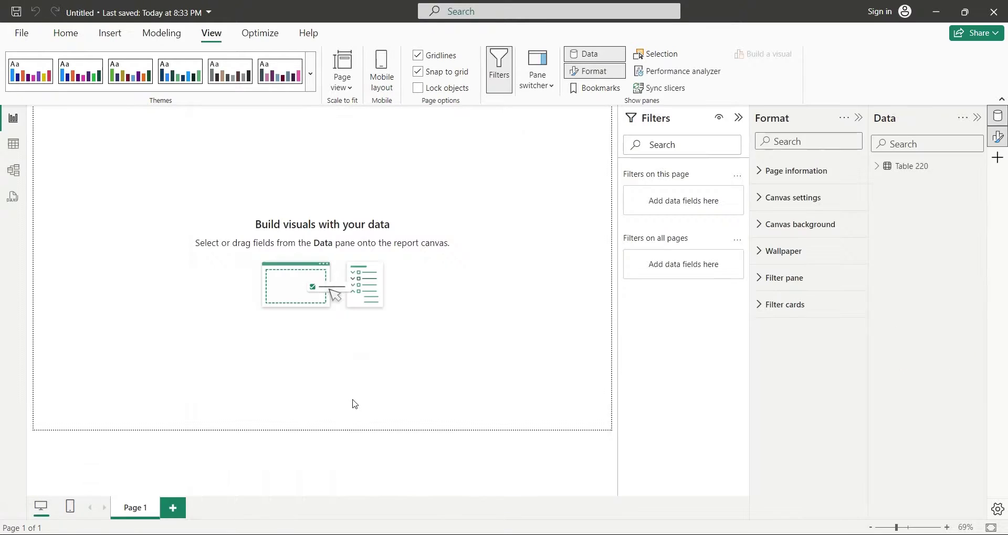
click(738, 117)
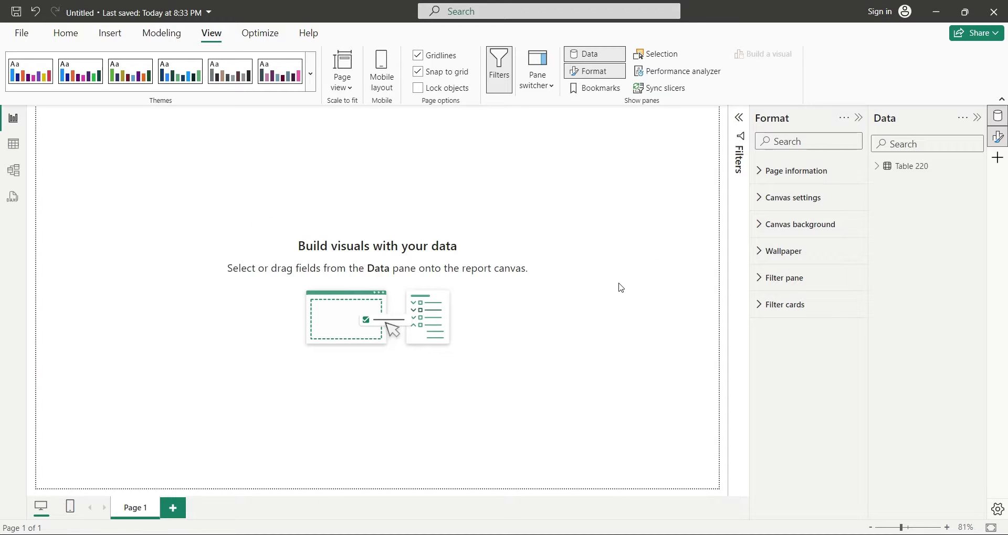
Step: Add a wide text box across the top reading 'Sales Team Performance'
click(110, 33)
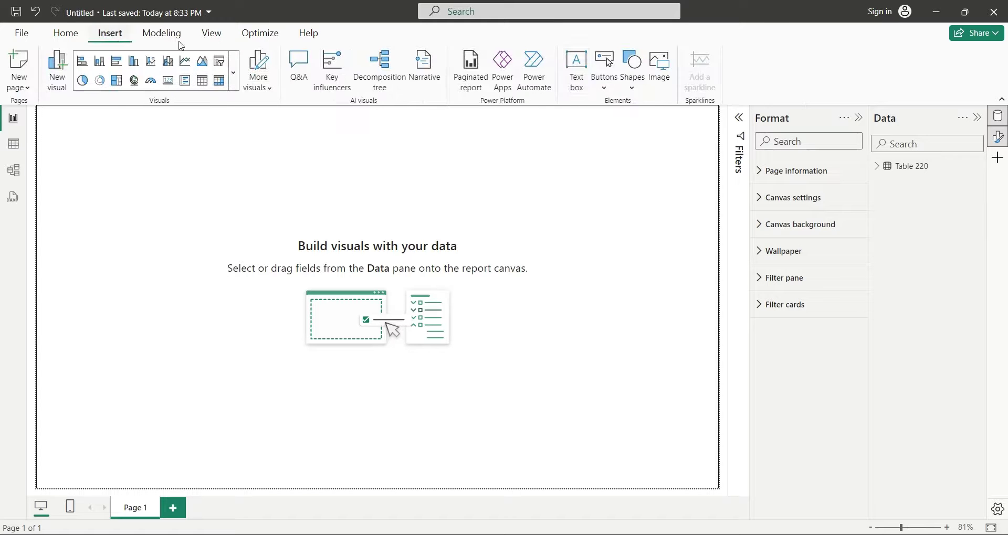
click(576, 68)
drag(190, 259, 702, 149)
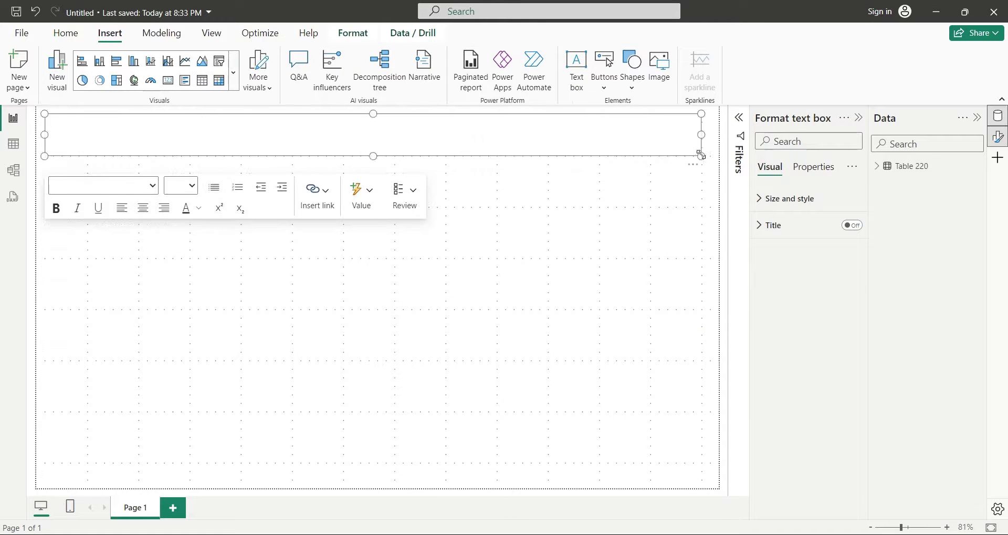
click(253, 139)
text(Sales Team Performance)
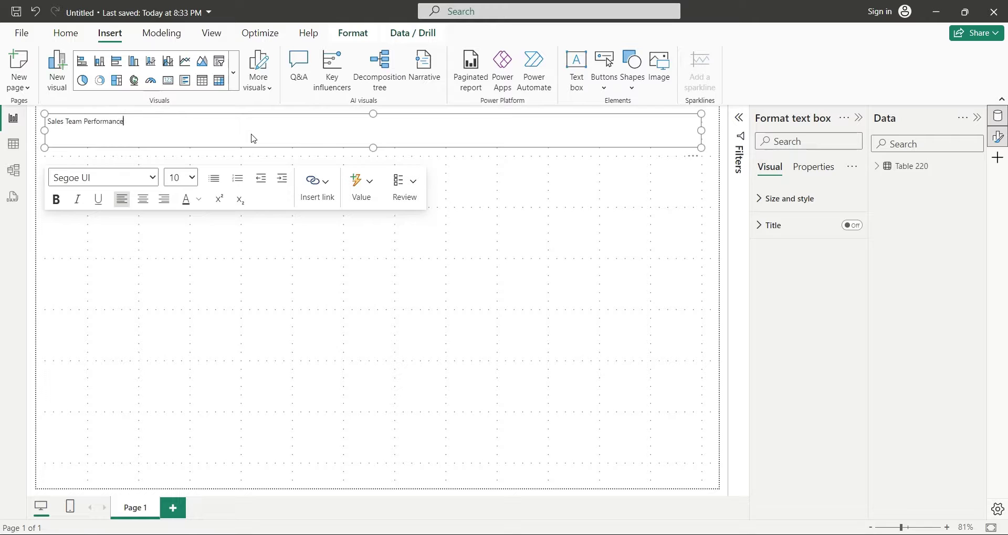
Step: Make the title text bold at font size 28
key(ctrl+a)
key(ctrl+b)
click(181, 178)
click(179, 354)
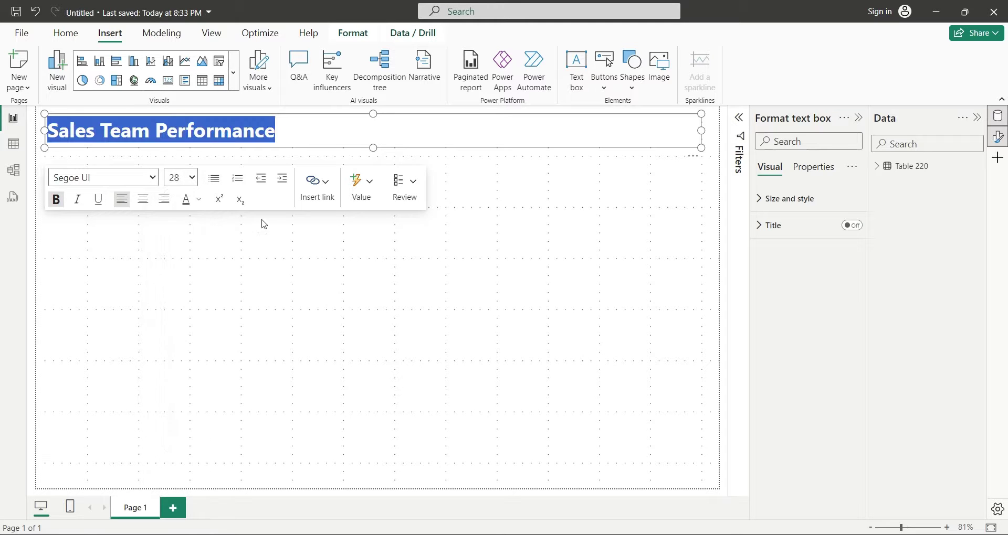
Step: Turn on a visual border for the title box
click(786, 200)
click(846, 477)
click(793, 477)
scroll(795, 456, down, 2)
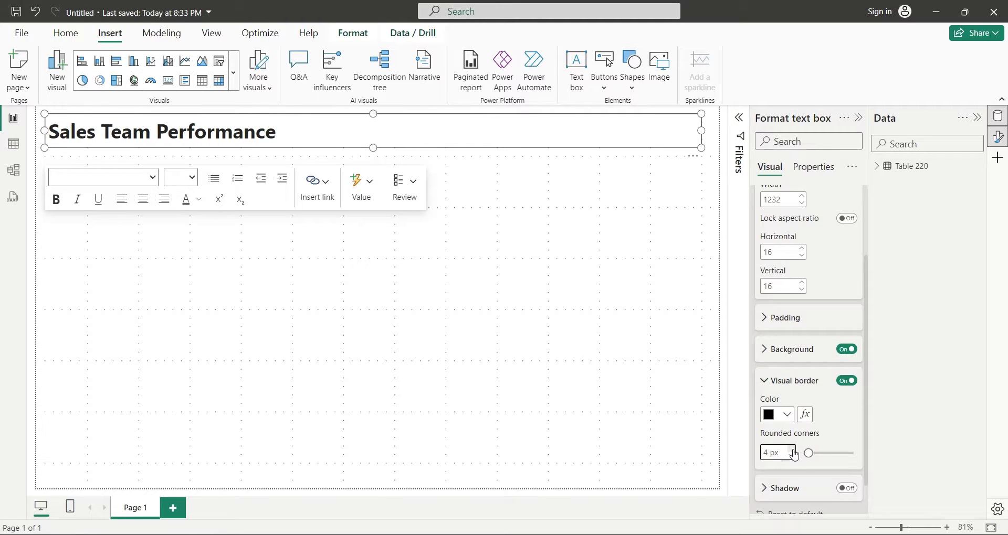
click(514, 255)
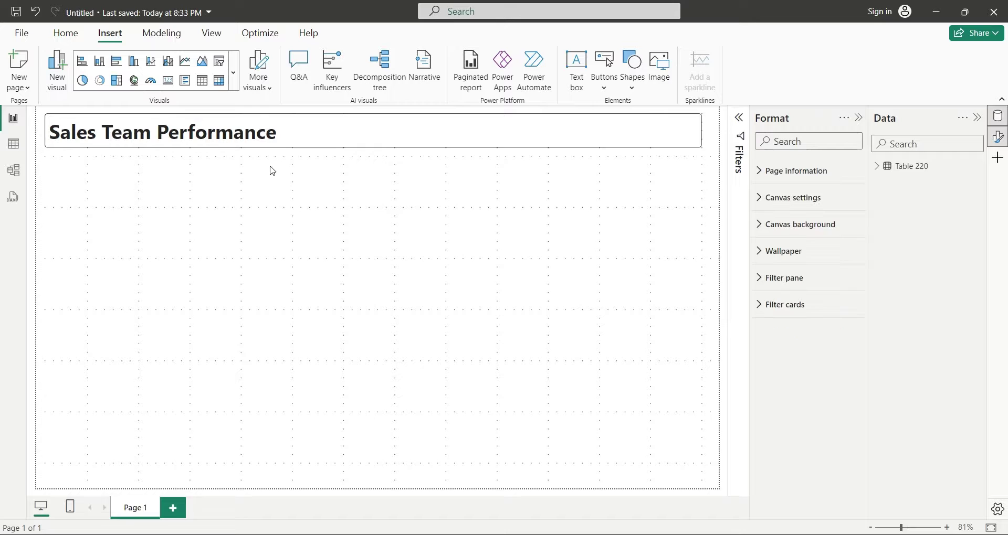
click(234, 74)
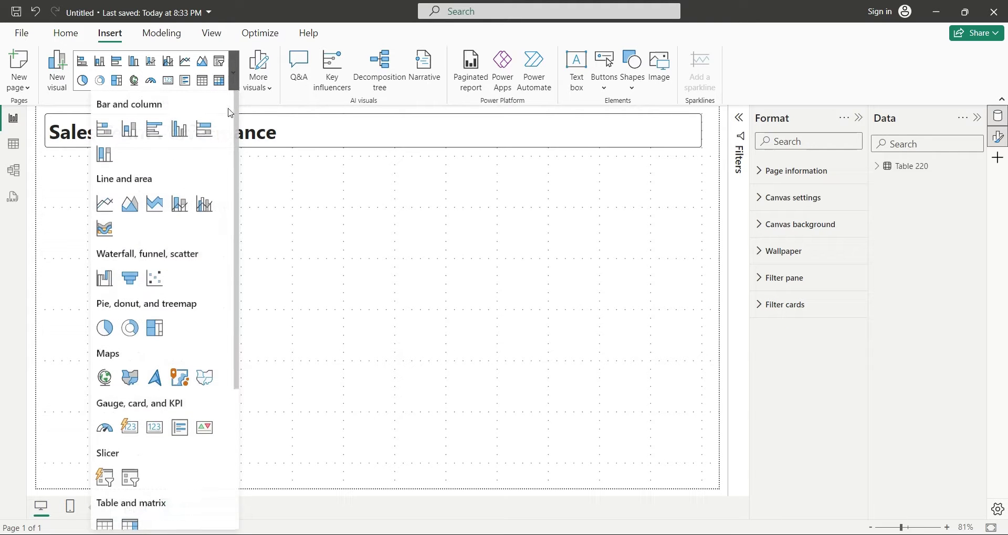
Step: Add a new card under the title showing Sales, with the 'Sum of' prefix removed
click(129, 426)
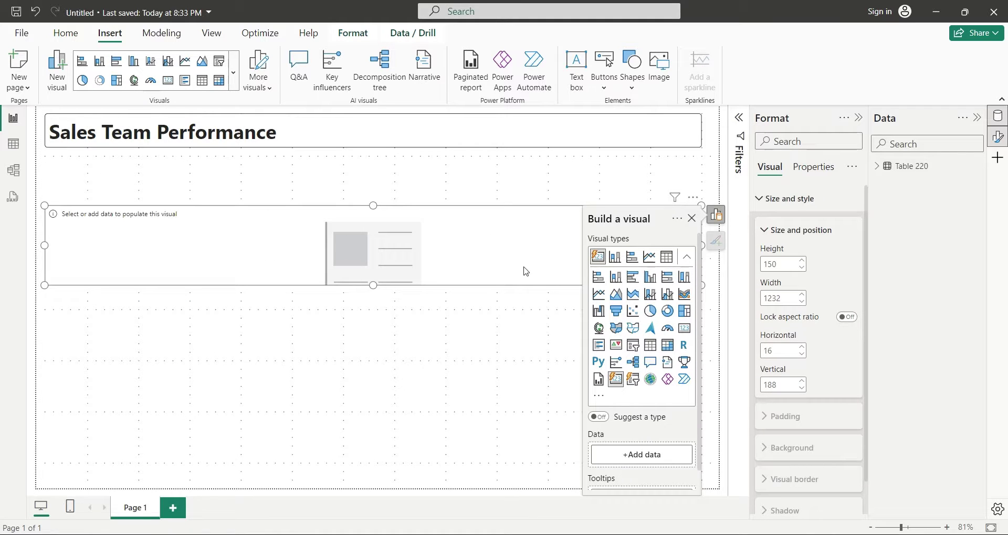
drag(526, 272, 525, 200)
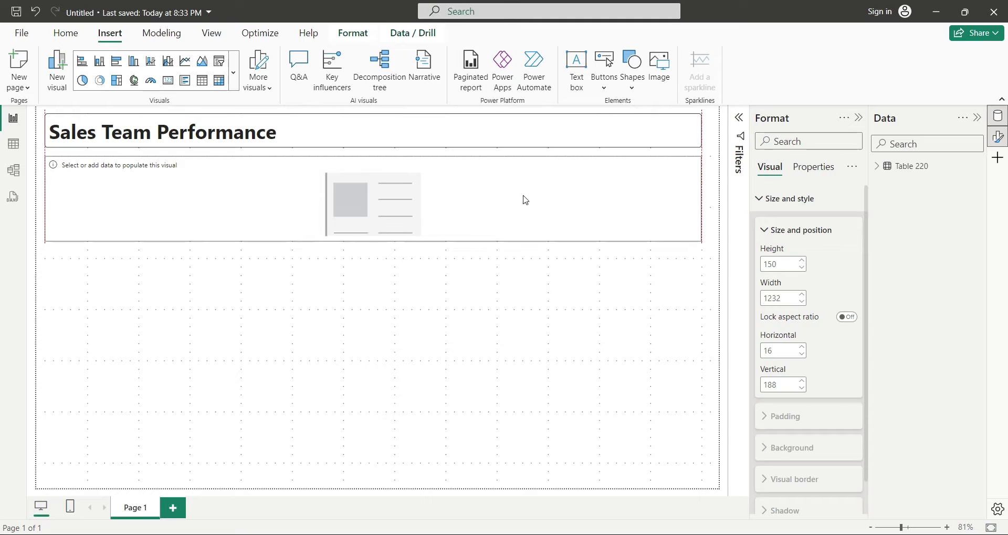
click(642, 405)
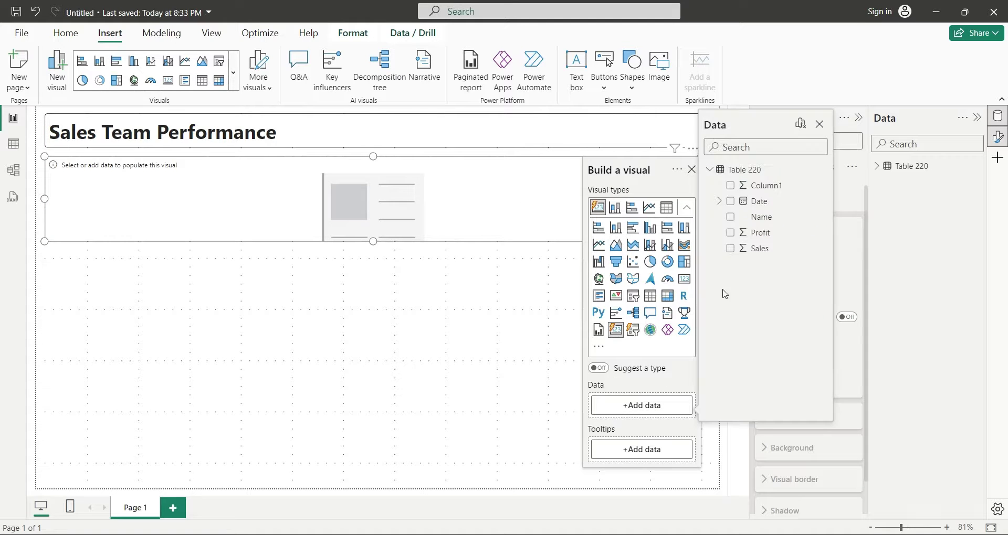
click(730, 249)
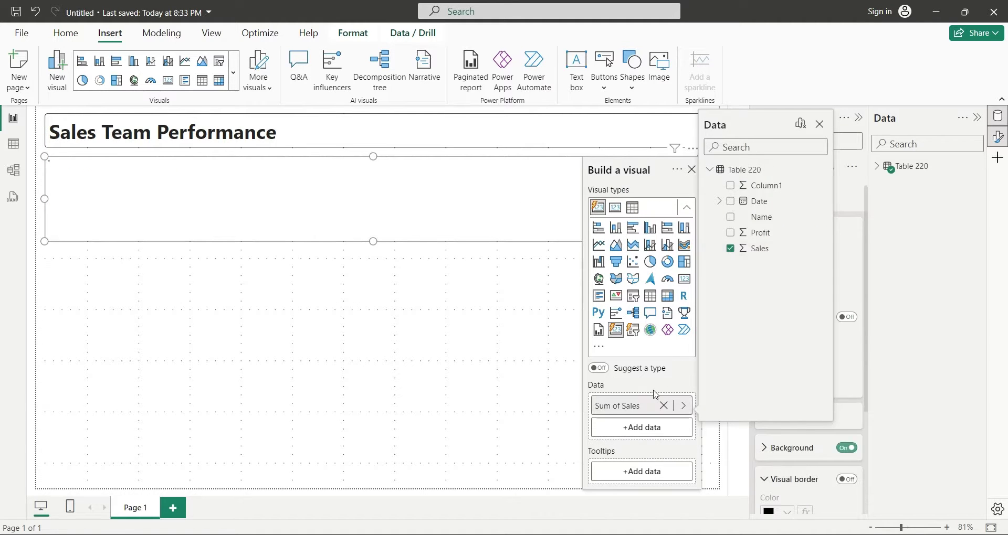
double_click(623, 415)
drag(596, 405, 623, 407)
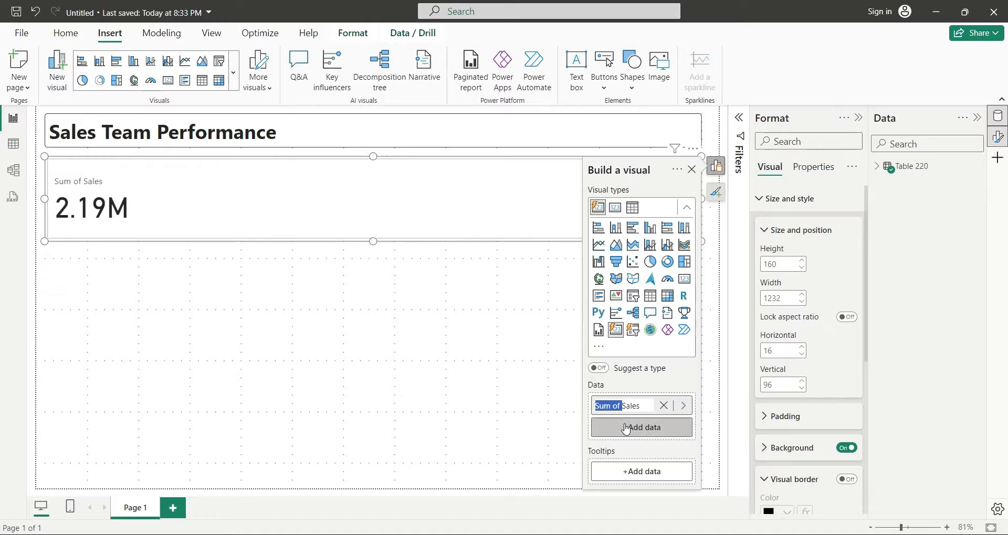
key(BackSpace)
key(Return)
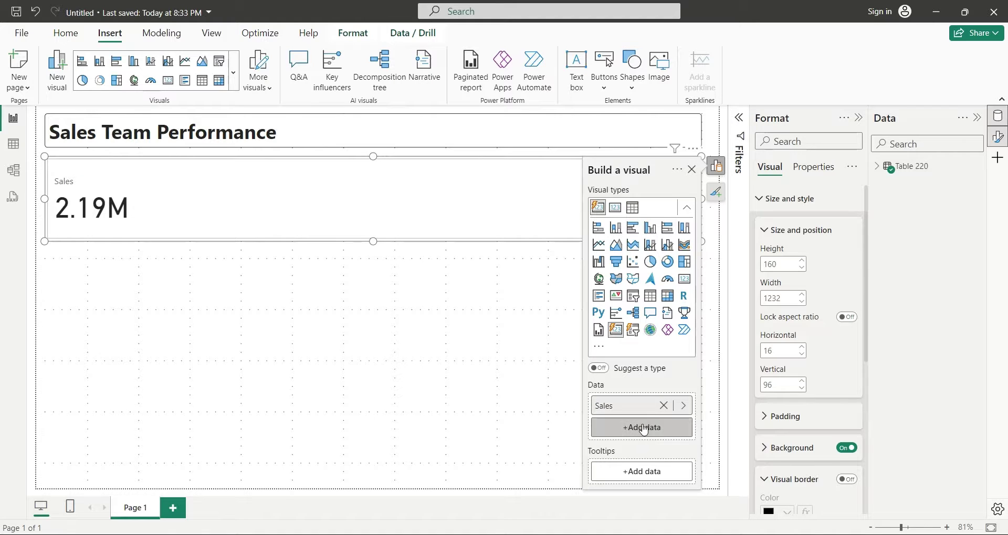
Step: Add Profit to the card and drop its 'Sum of' prefix
click(645, 432)
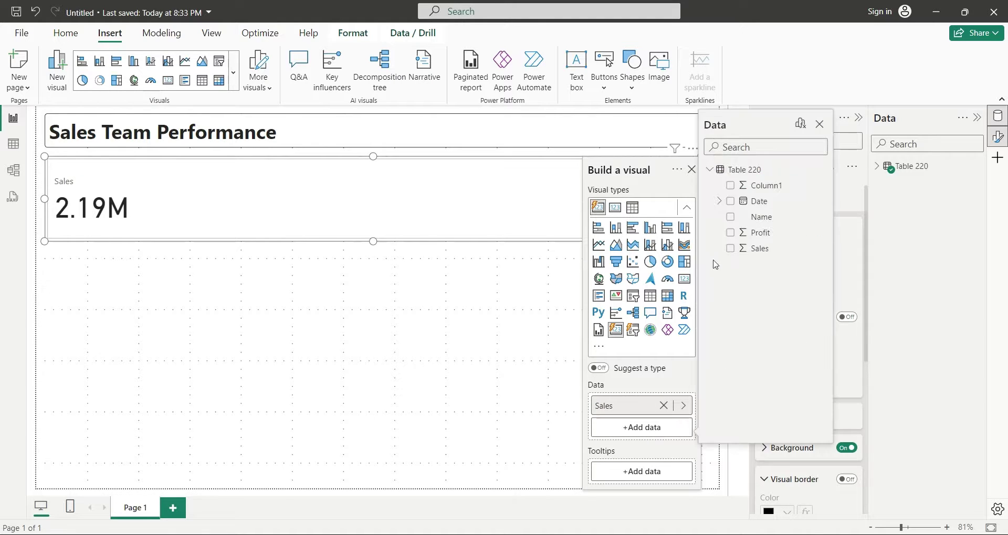
click(729, 233)
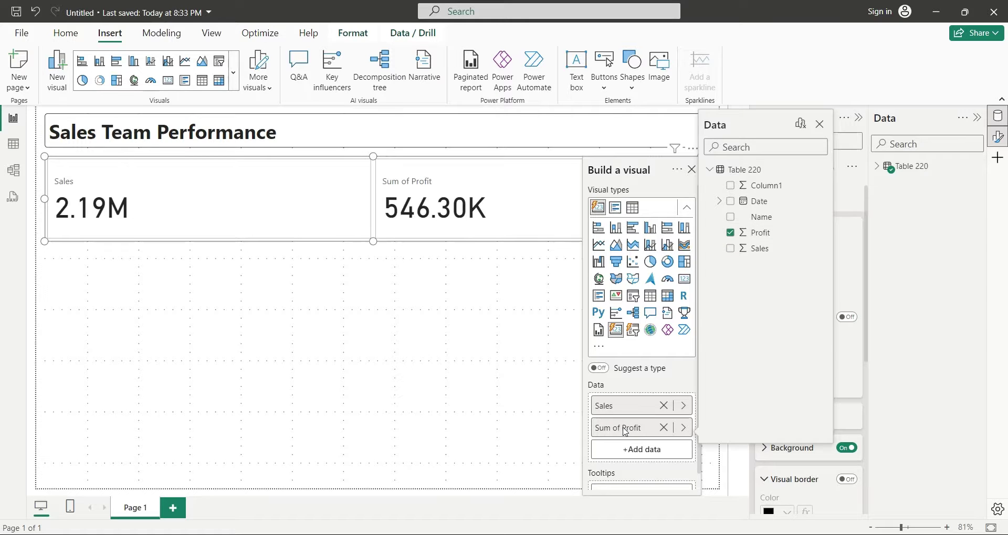
double_click(625, 427)
key(BackSpace)
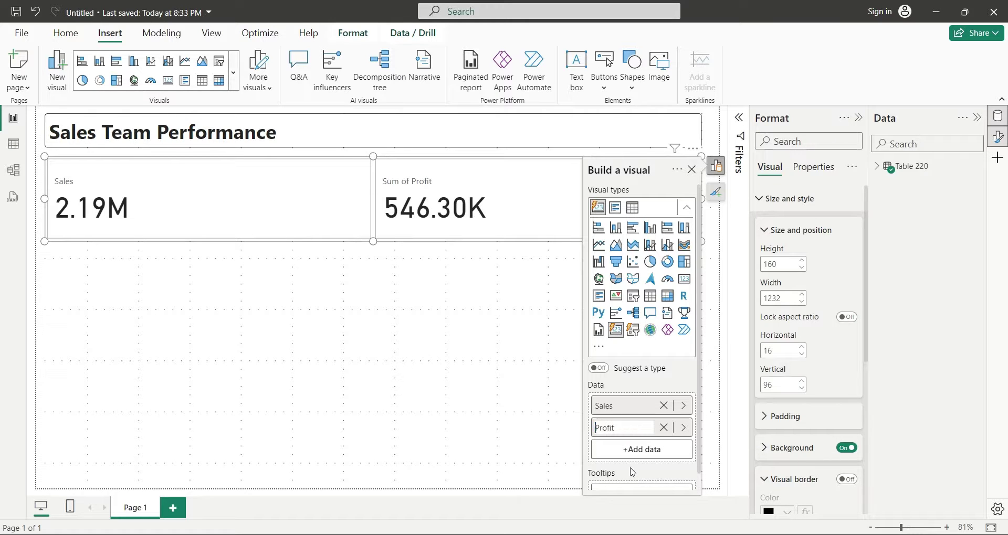
key(Return)
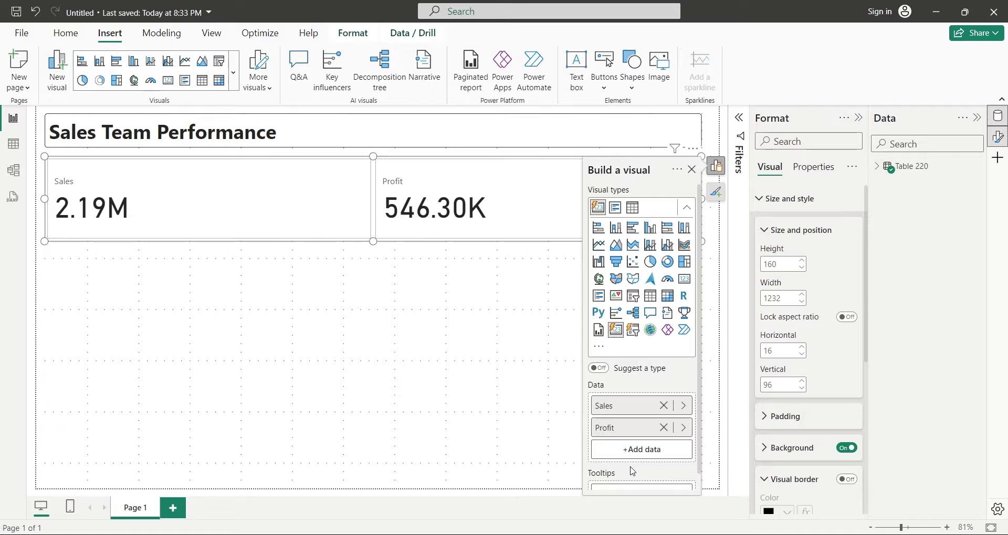
Step: Turn on the visual border for the Sales and Profit card
click(532, 380)
click(677, 191)
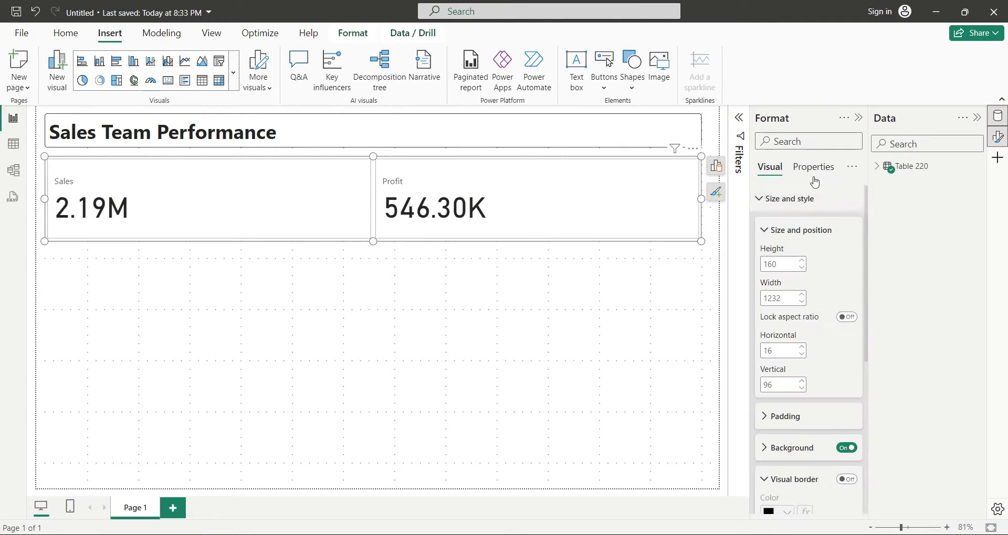
click(805, 177)
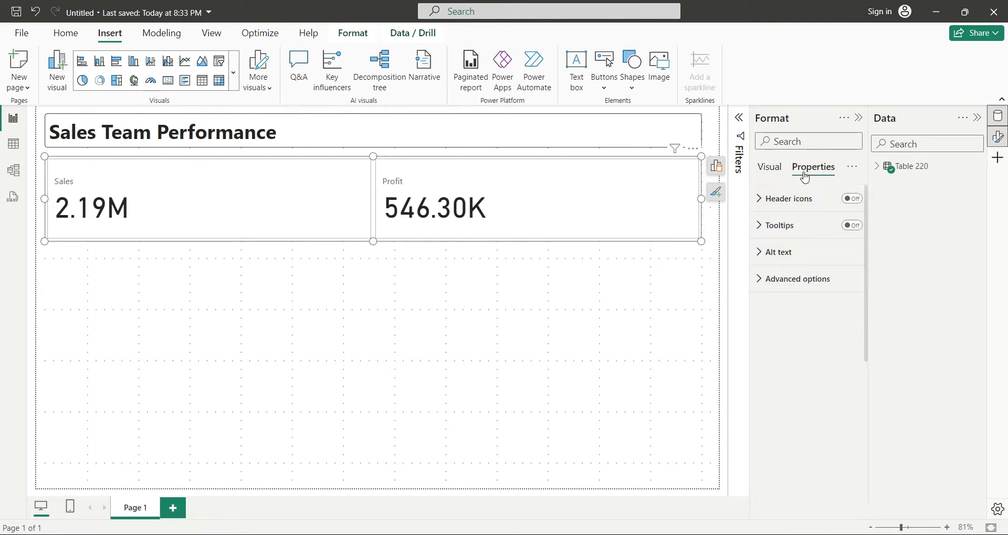
click(770, 167)
click(847, 479)
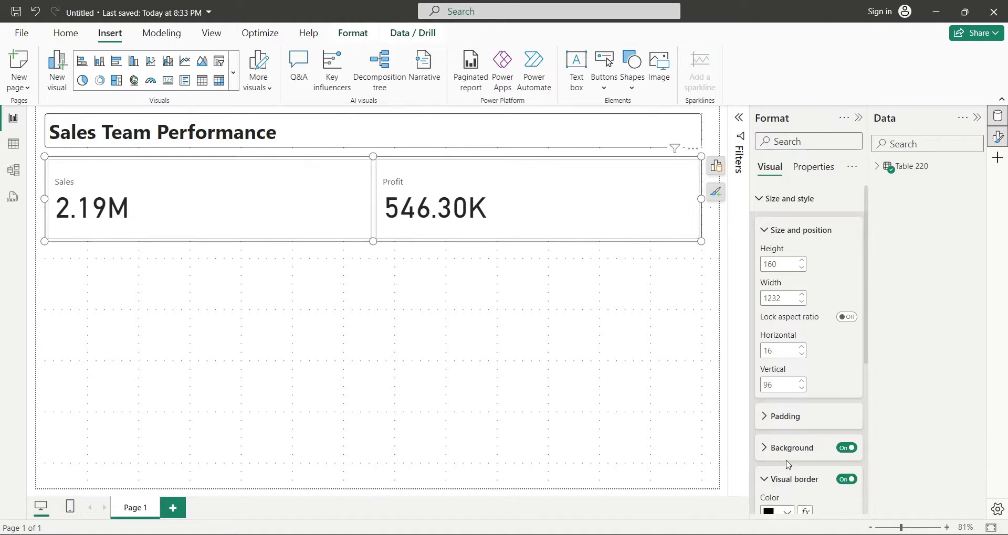
scroll(796, 458, down, 2)
scroll(796, 457, up, 4)
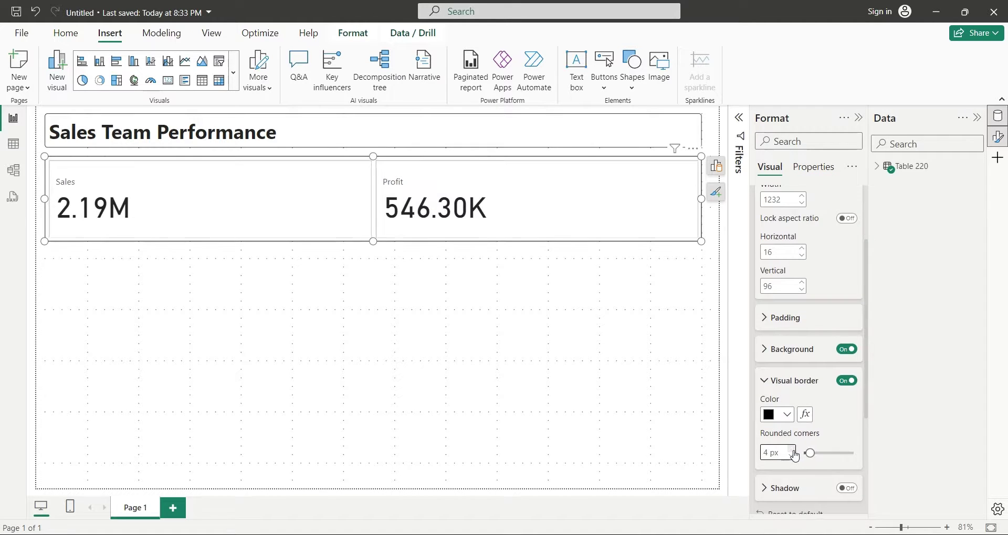
click(543, 331)
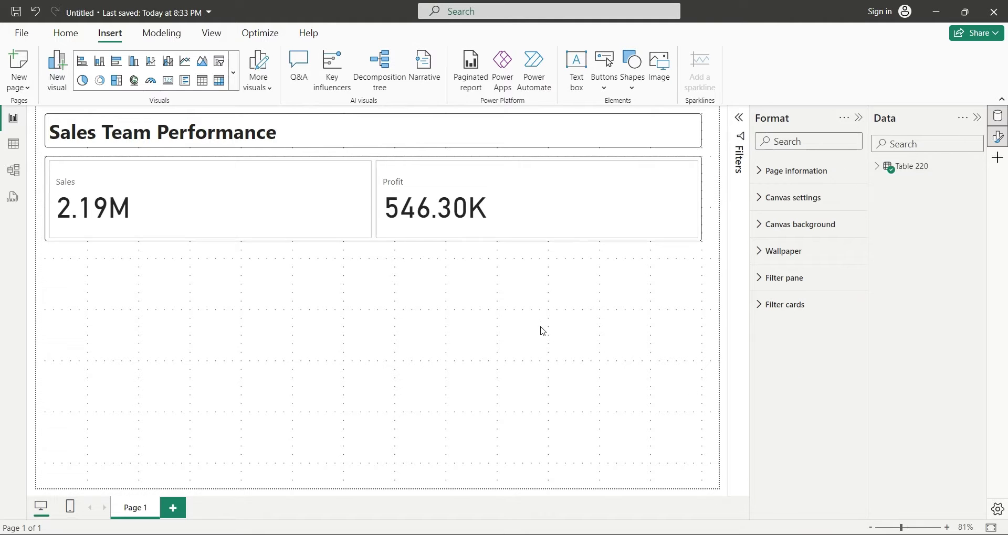
Step: Paste a copy of the card below the original and resize it to 848 by 432
click(377, 241)
drag(376, 240, 372, 244)
click(368, 252)
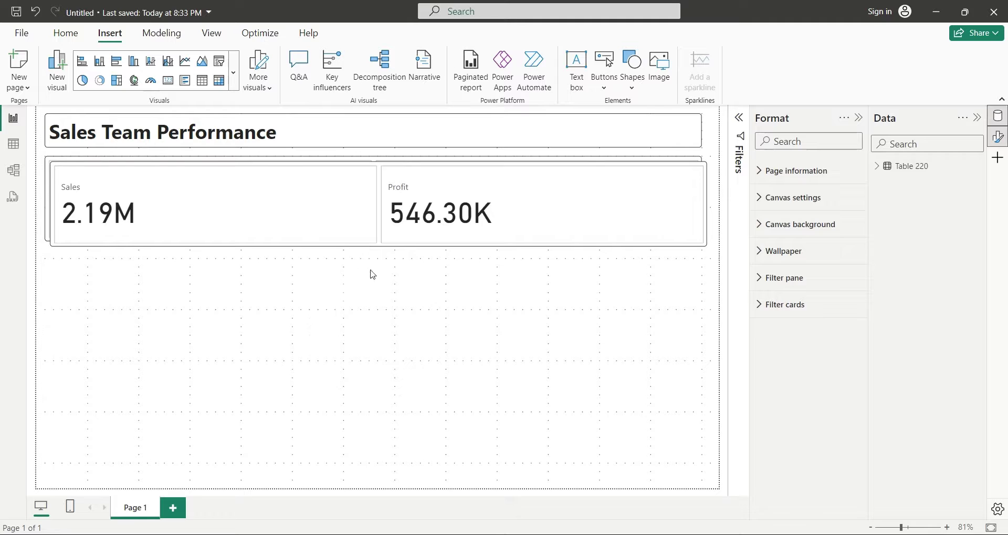
key(ctrl+v)
drag(328, 317, 371, 338)
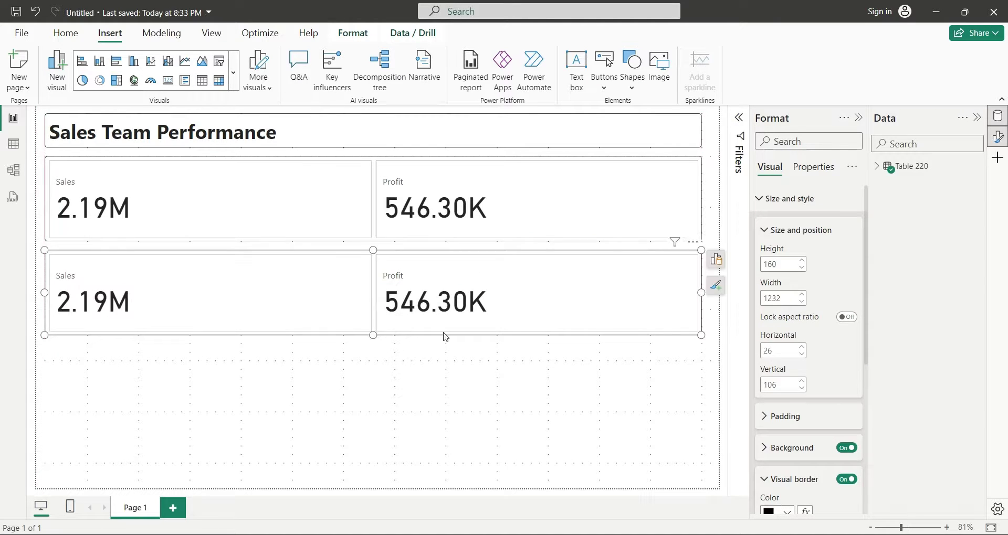
drag(703, 340, 495, 479)
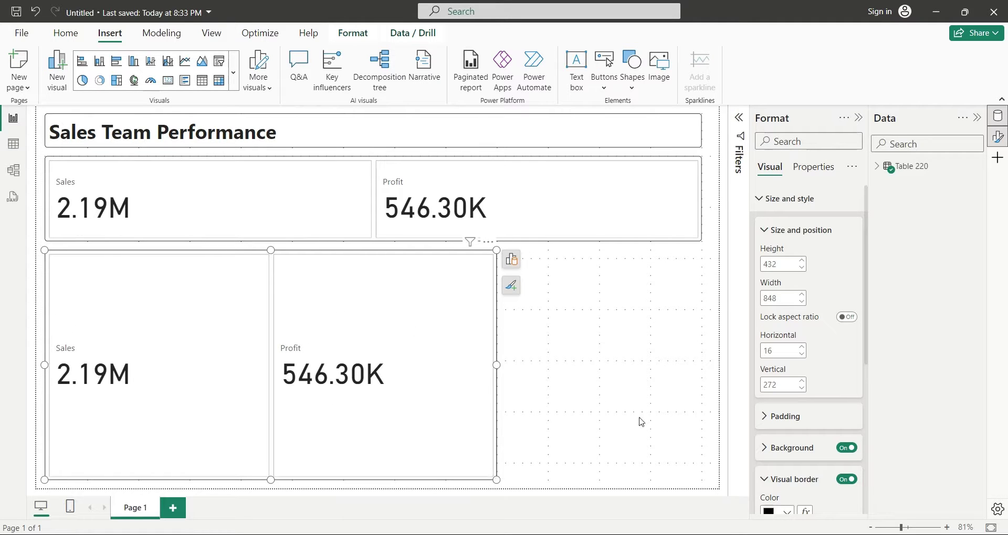
click(759, 199)
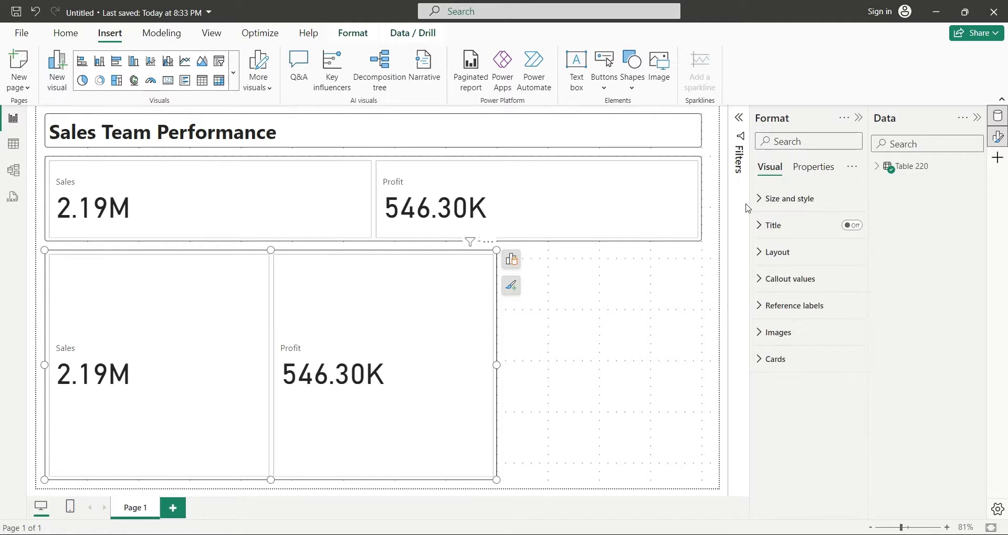
click(233, 71)
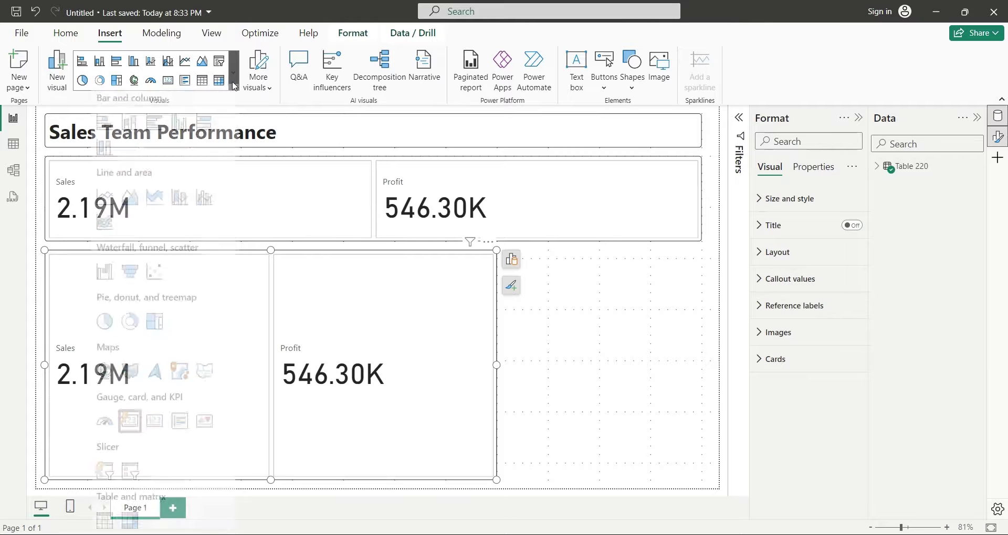
Step: Turn the copy into a line and stacked column chart with Profit as the line
click(179, 204)
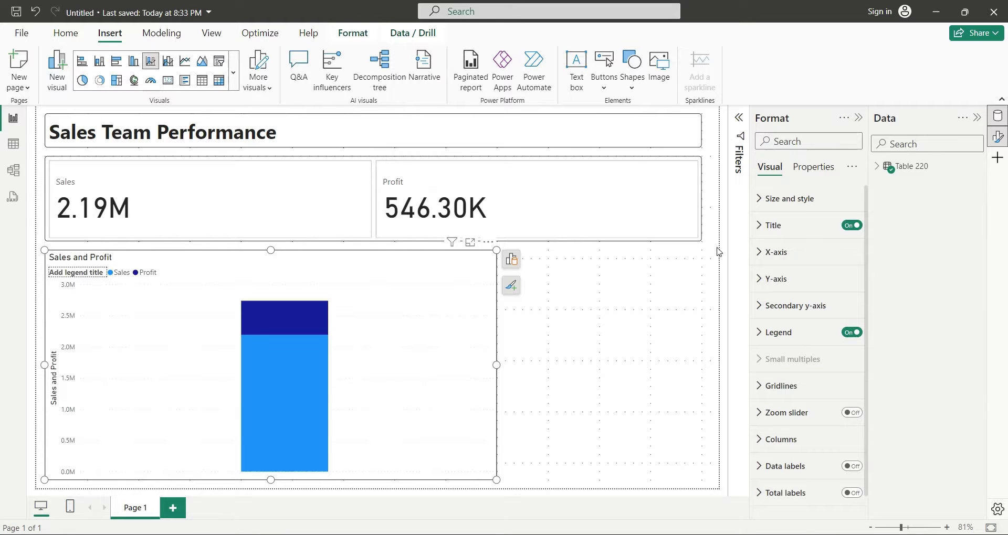
click(511, 259)
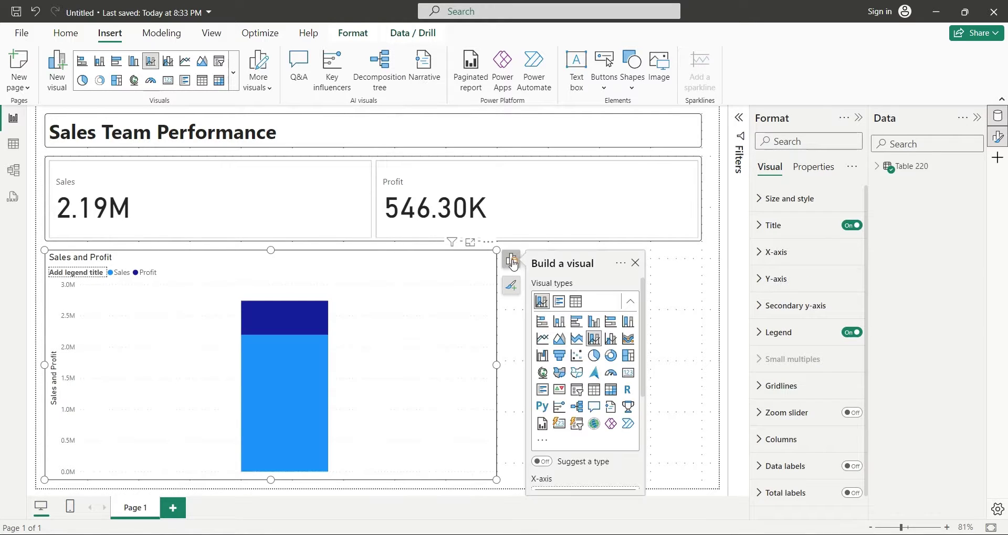
scroll(568, 359, down, 2)
scroll(568, 359, down, 4)
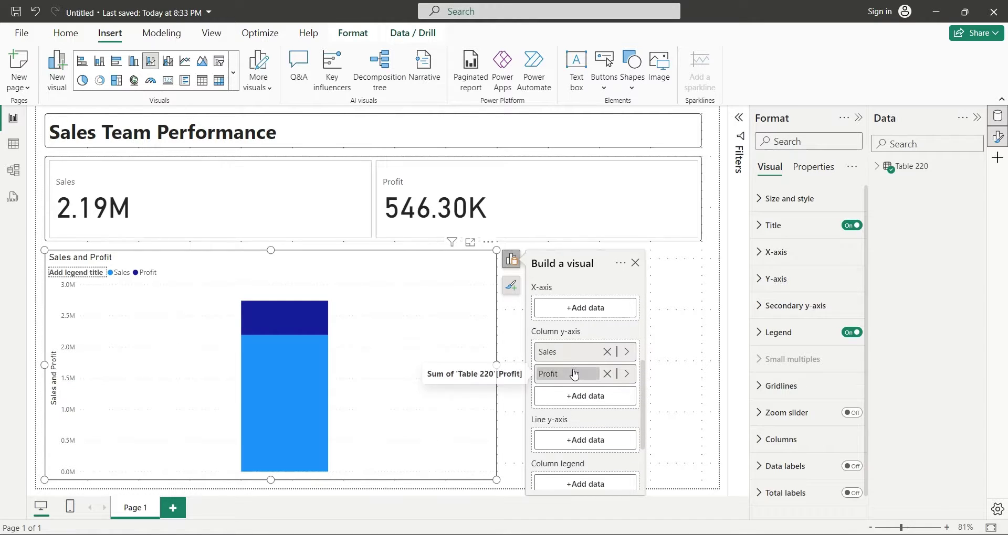
drag(573, 376, 574, 437)
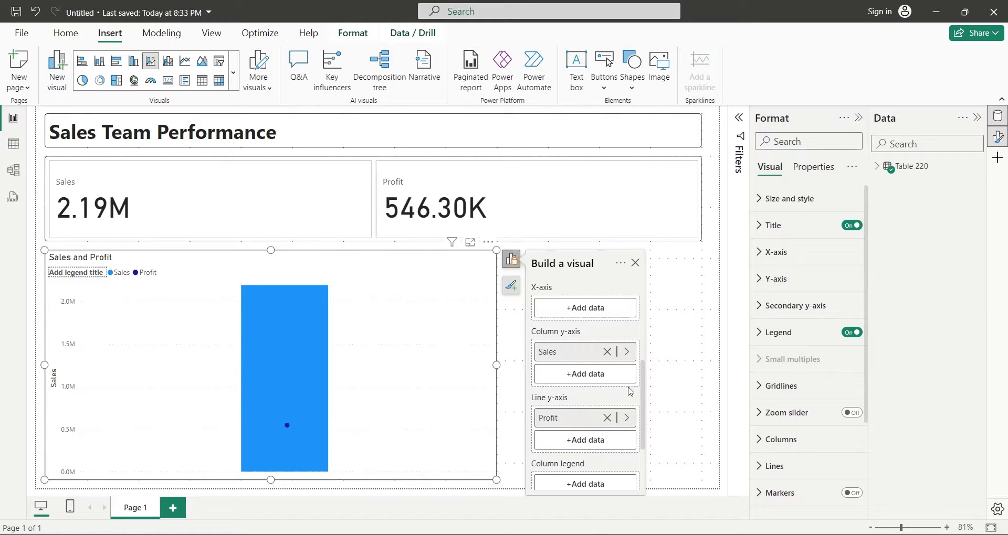
Step: Put Month from the Date Hierarchy on the chart's x-axis
click(605, 314)
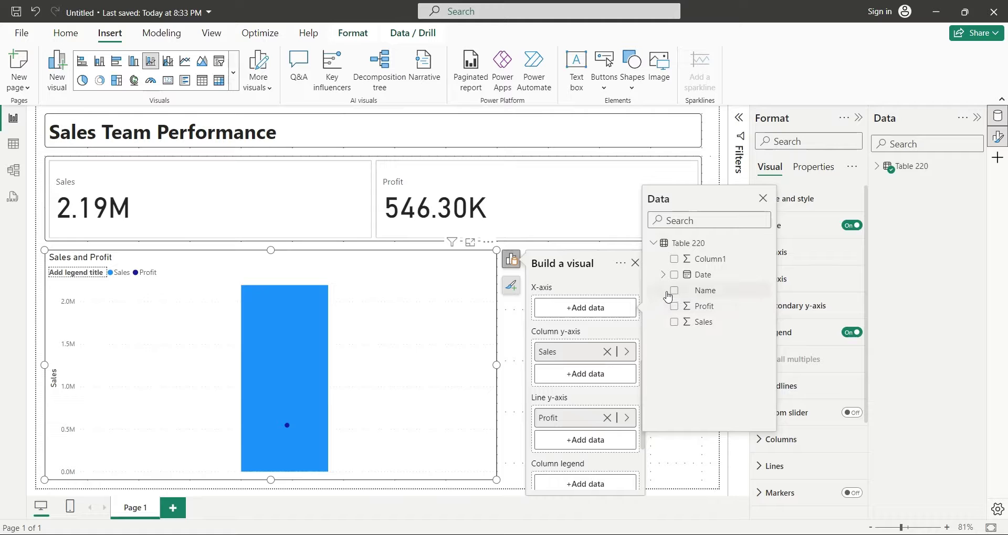
click(661, 275)
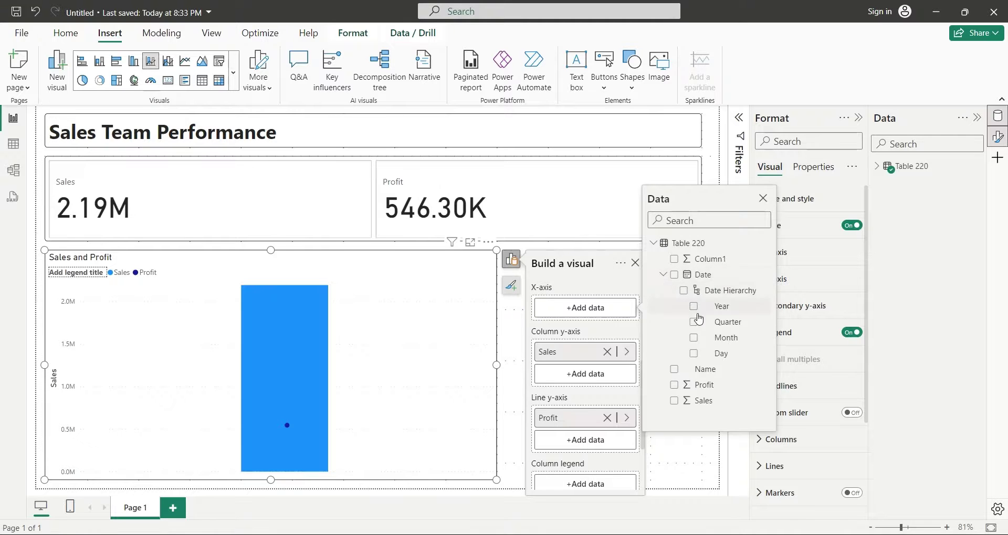
click(692, 339)
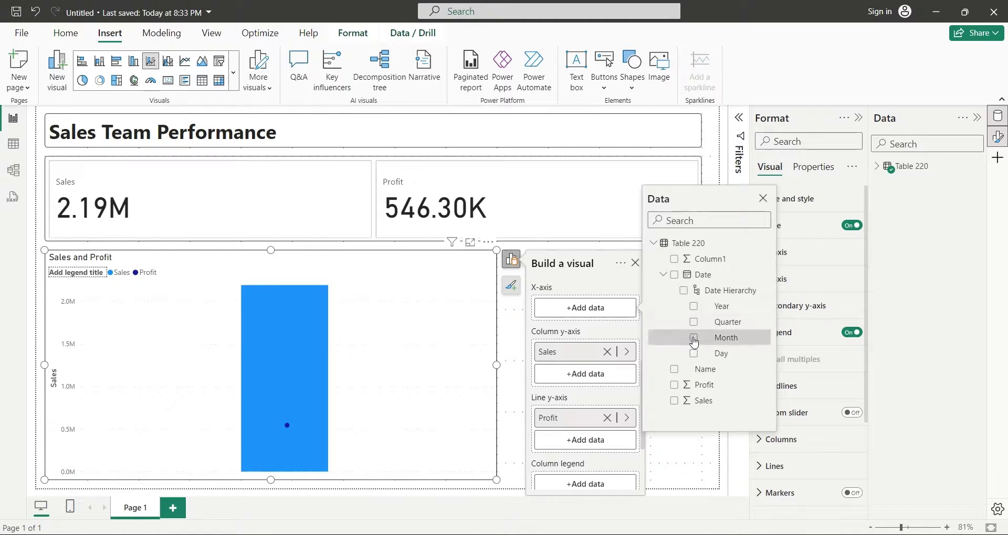
click(512, 352)
Step: Duplicate the Sales and Profit by Month chart, move it right, and shrink it to half height
click(695, 371)
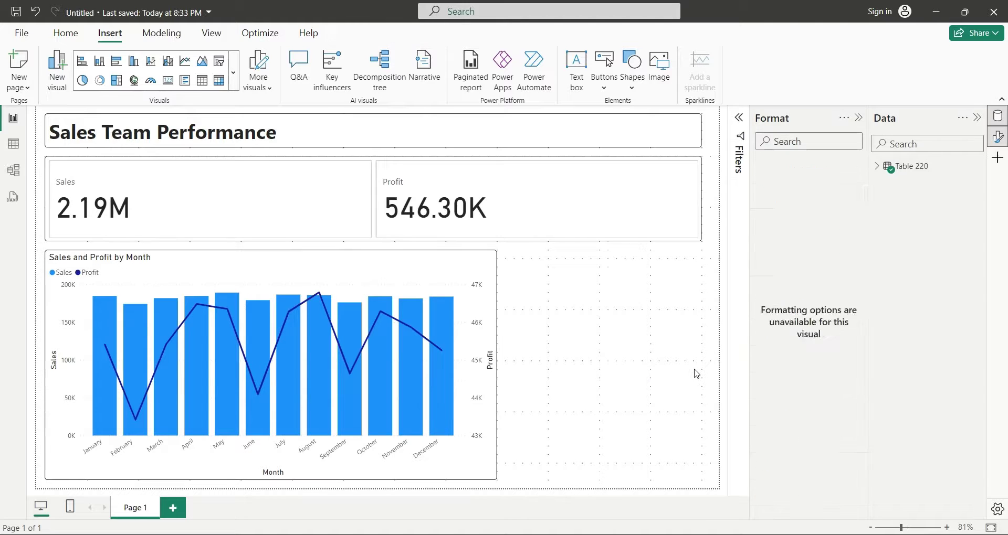
click(493, 261)
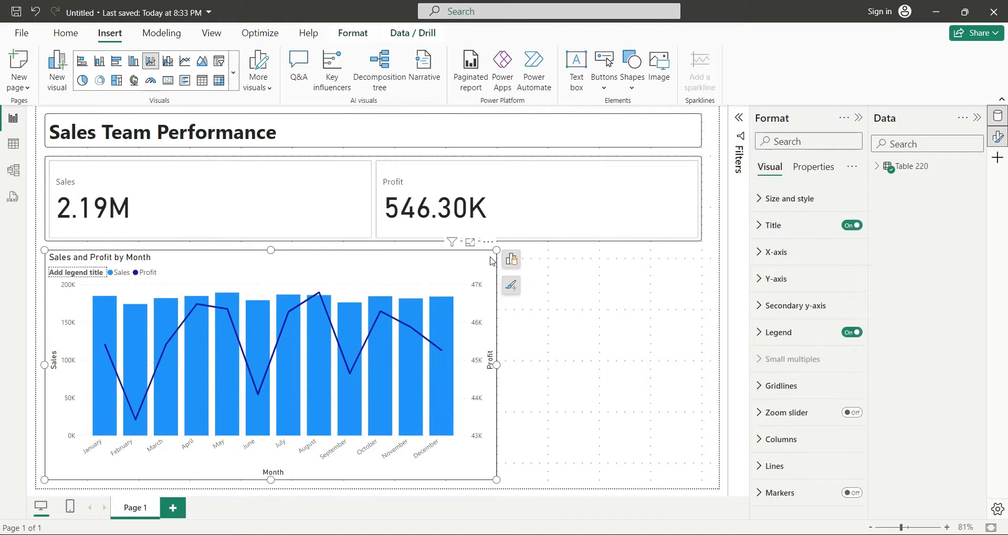
key(ctrl+c)
key(ctrl+v)
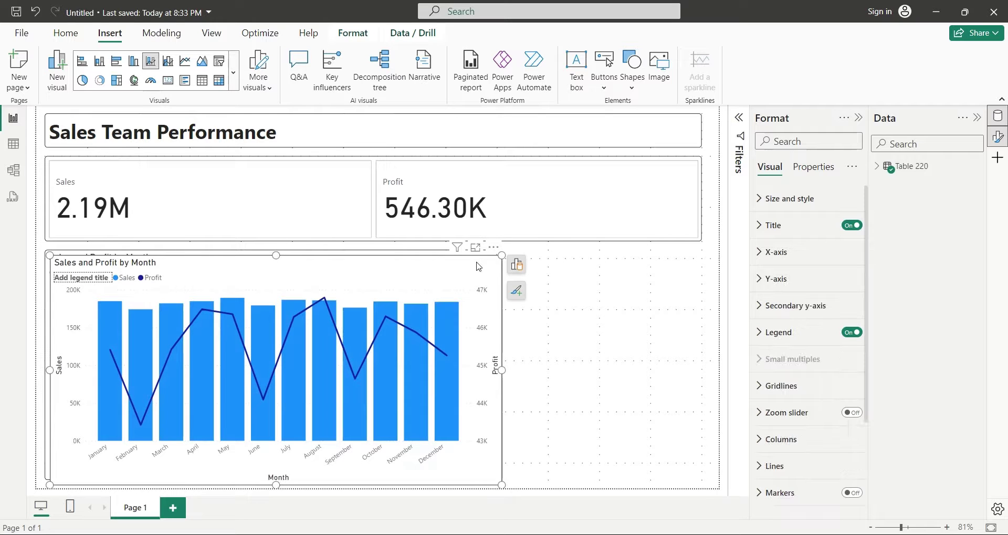
drag(476, 260, 680, 262)
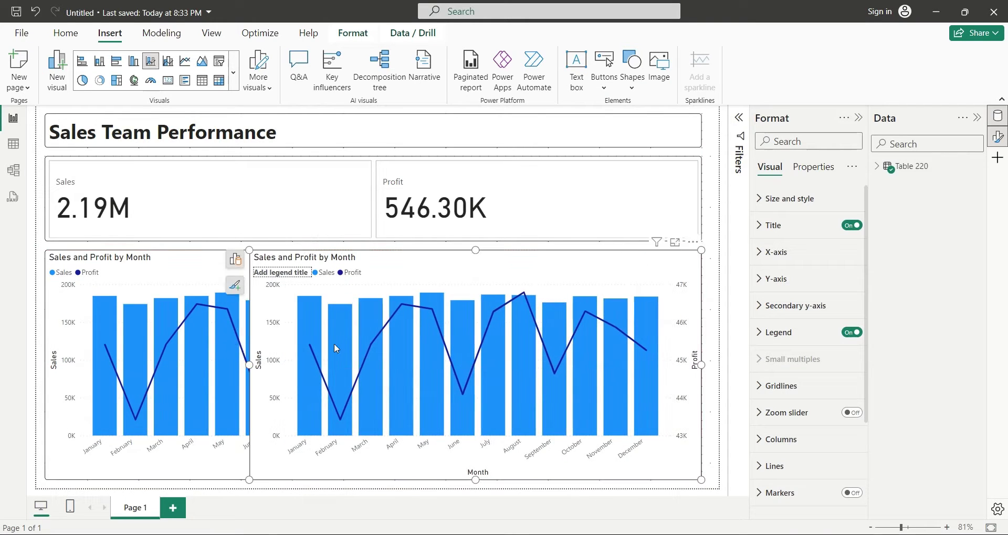
drag(248, 366, 510, 366)
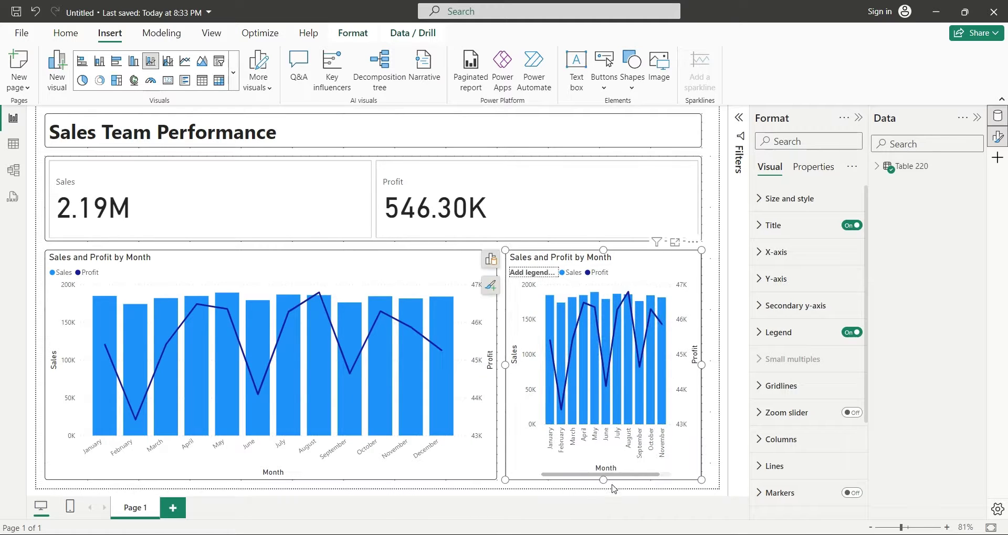
drag(603, 480, 603, 360)
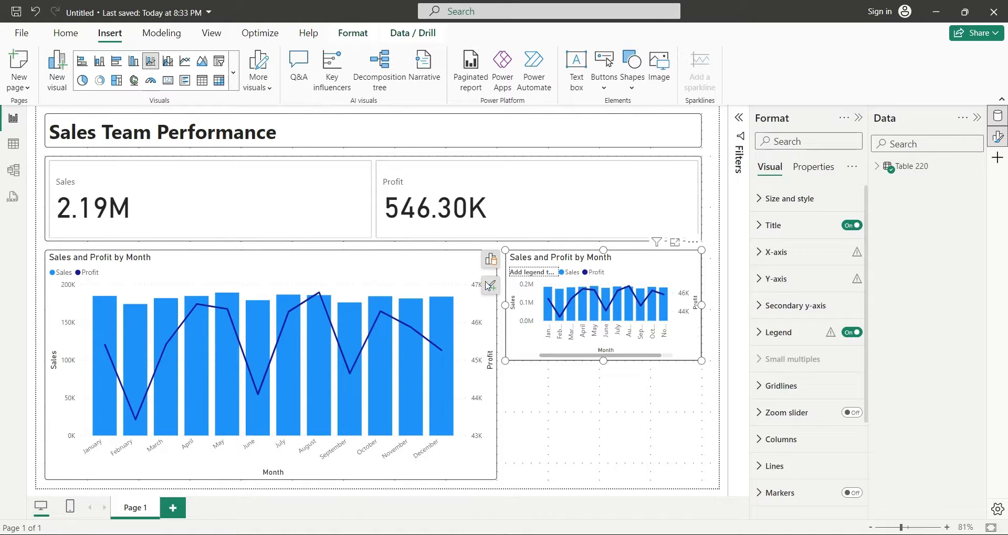
Step: Remove Profit and Month from the small chart copy's fields
click(490, 260)
scroll(449, 406, down, 2)
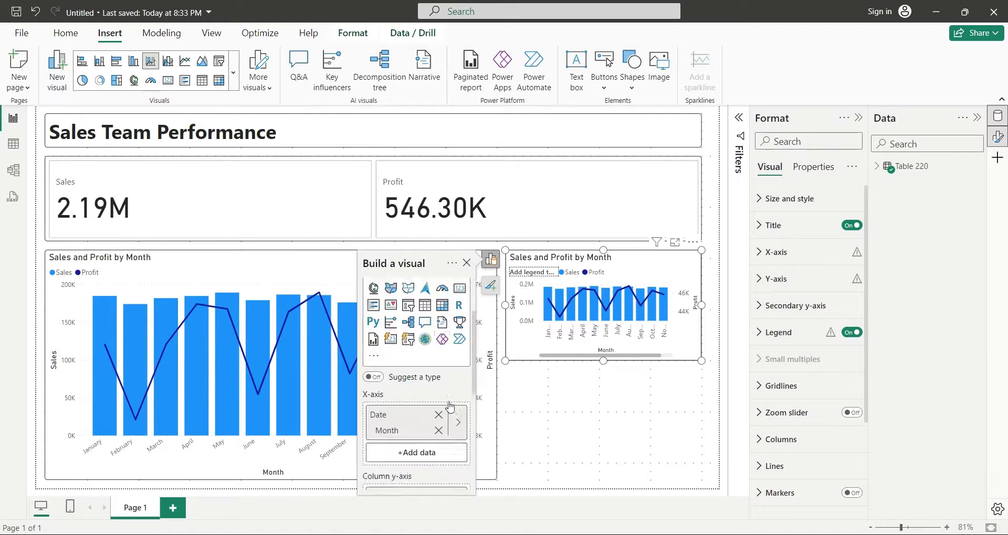
scroll(449, 406, down, 2)
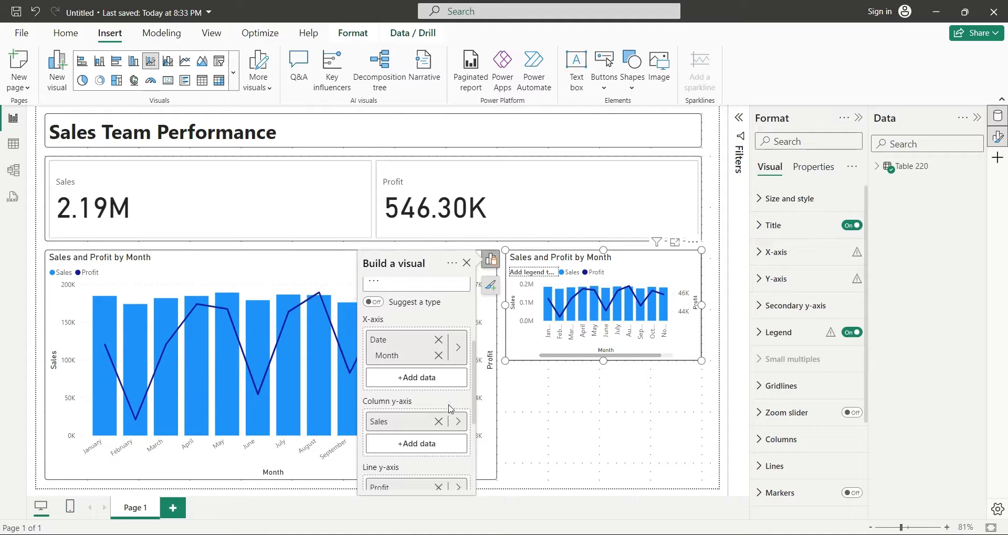
click(438, 487)
click(438, 340)
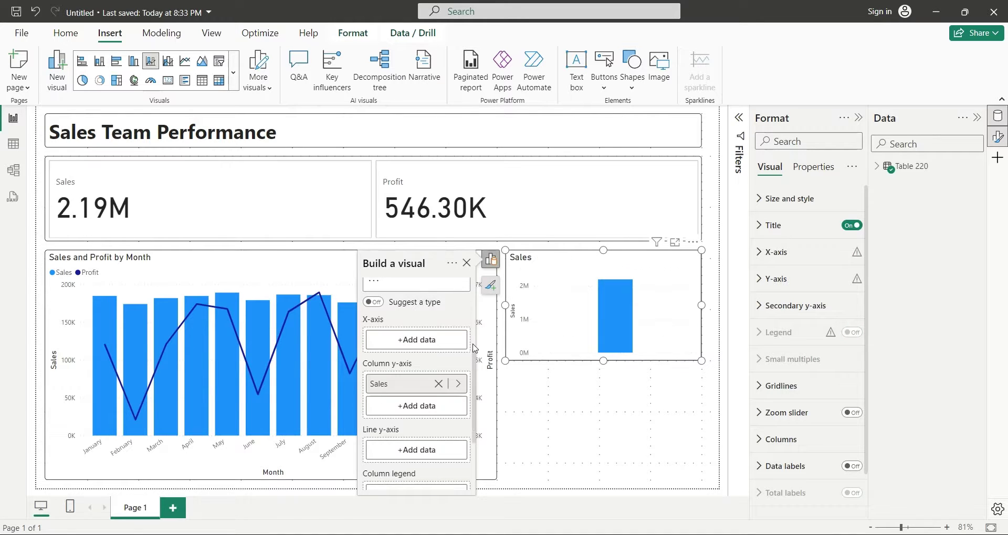
Step: Turn the copy into a donut chart with Name as the legend
click(99, 82)
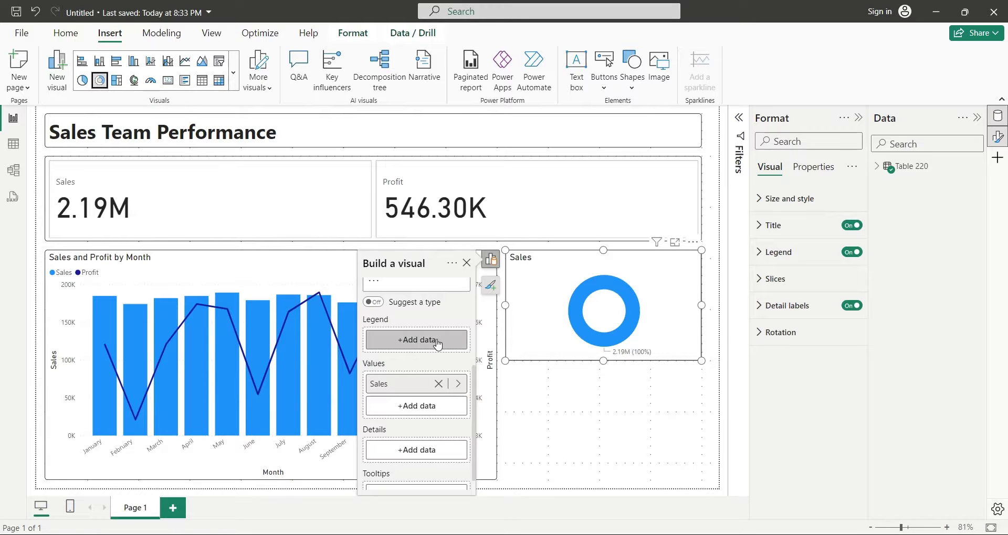
click(438, 341)
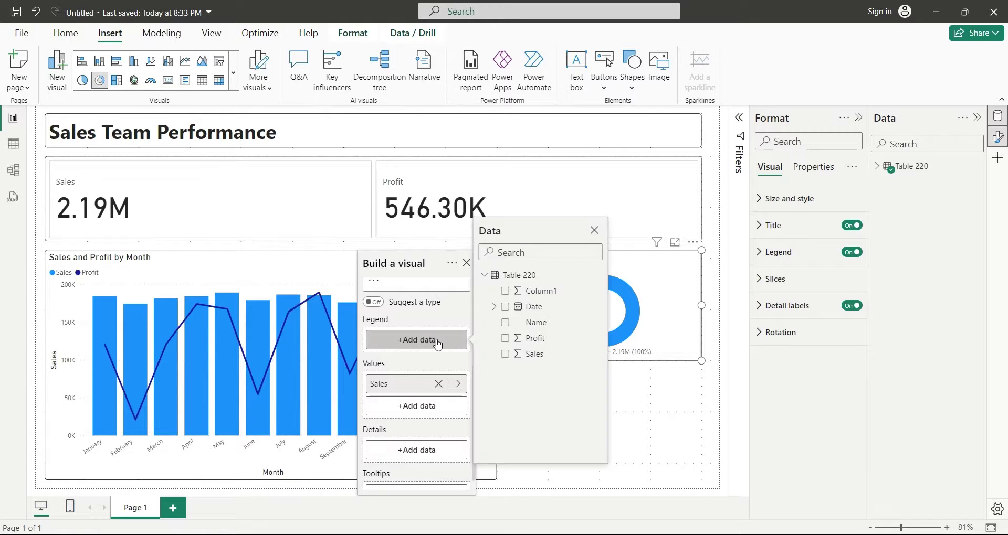
click(505, 322)
click(681, 363)
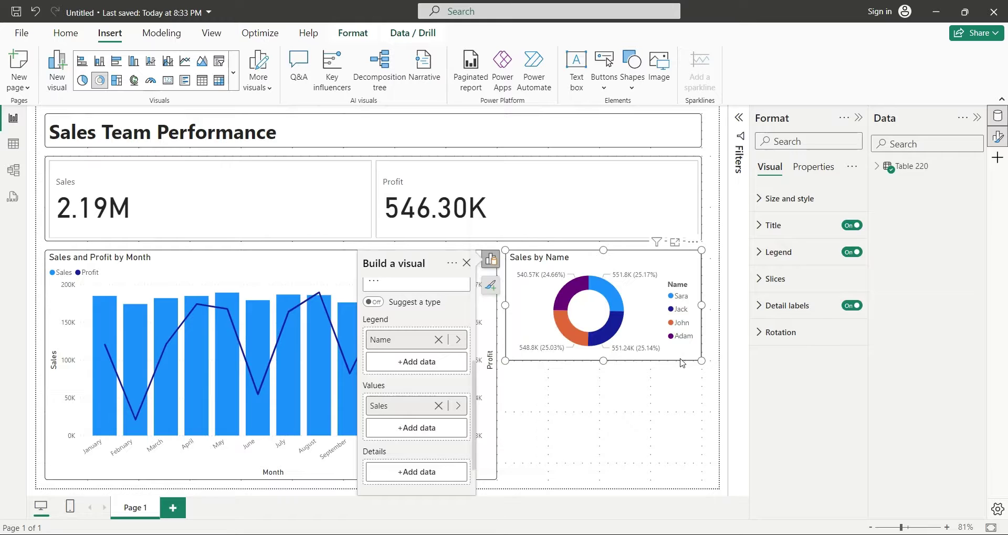
click(669, 400)
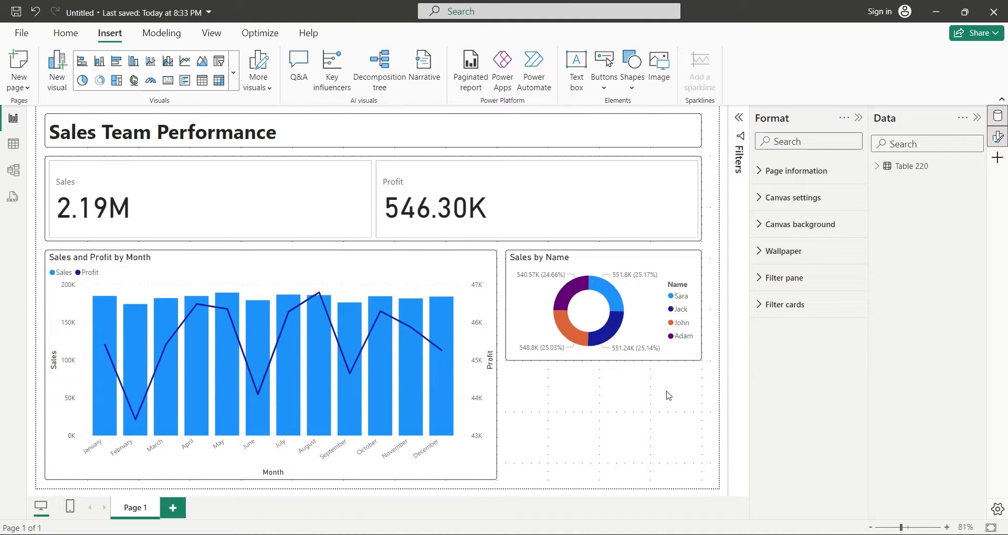
click(669, 358)
Step: Duplicate the Sales by Name donut and move the copy below the original
key(ctrl+c)
key(ctrl+v)
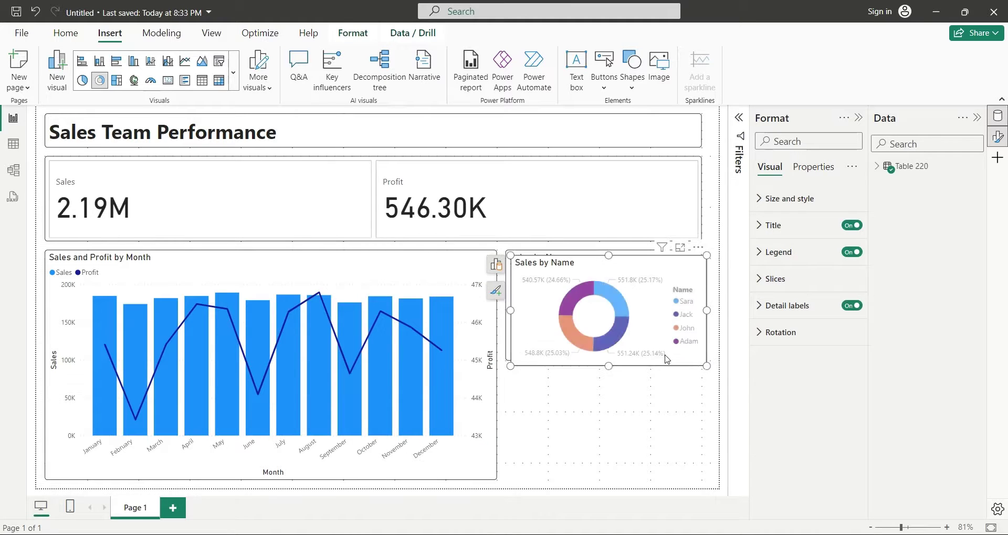
drag(666, 365, 668, 480)
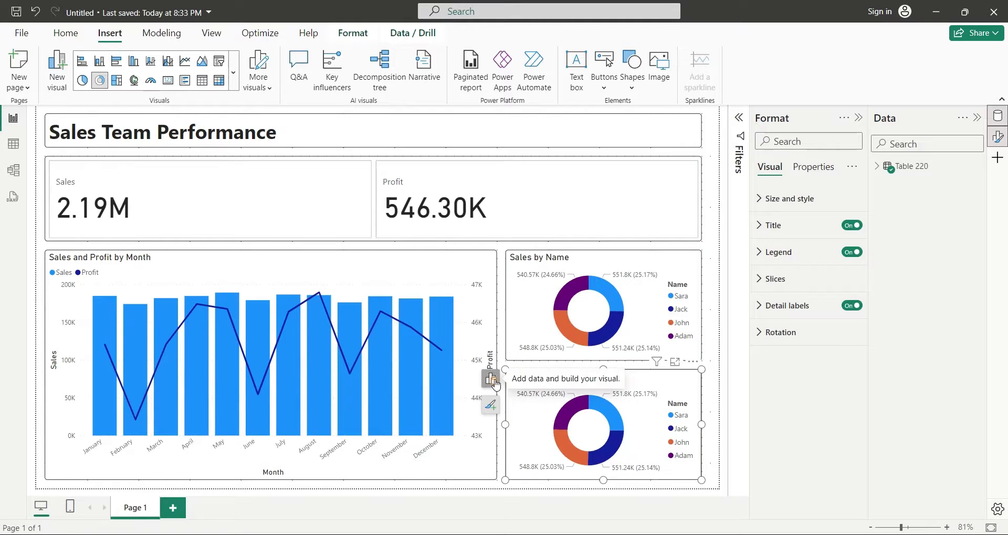
Step: Swap the copy's values from Sales to Profit and rename the field to 'Profit'
click(492, 380)
scroll(450, 423, down, 4)
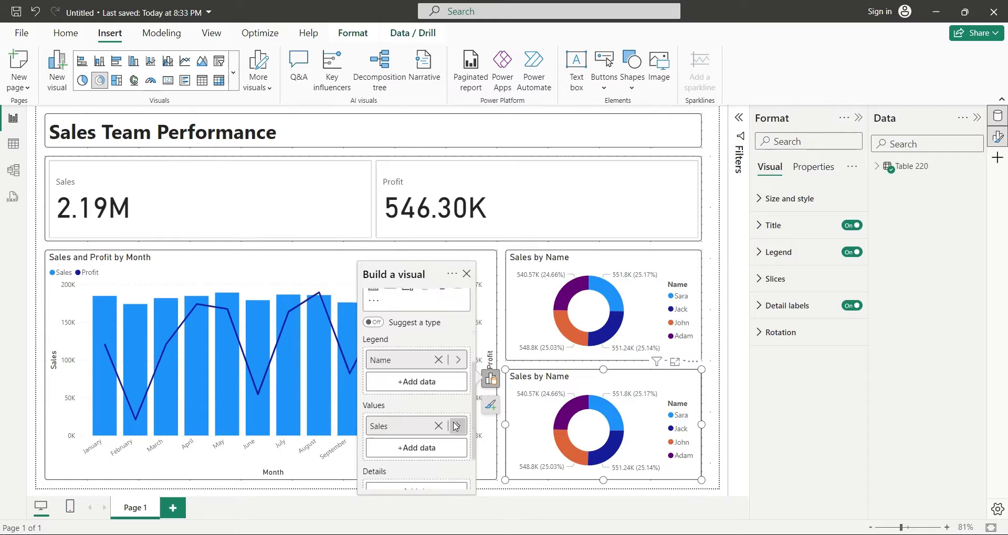
click(438, 427)
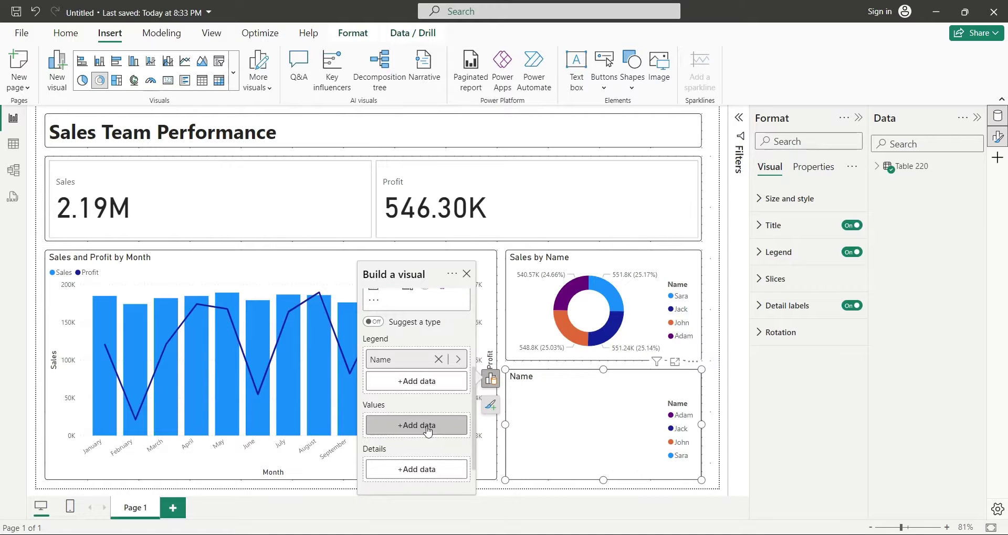
click(427, 427)
click(508, 330)
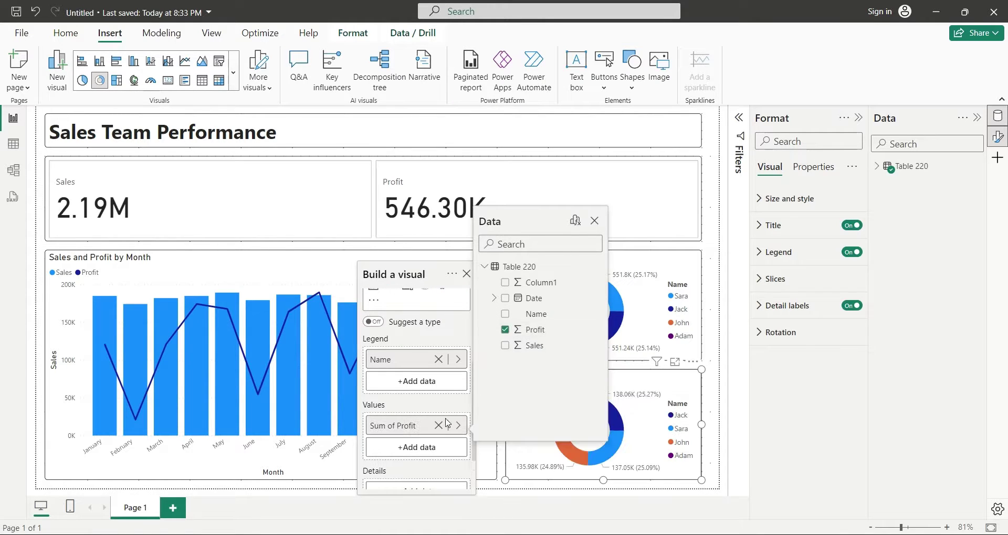
double_click(399, 430)
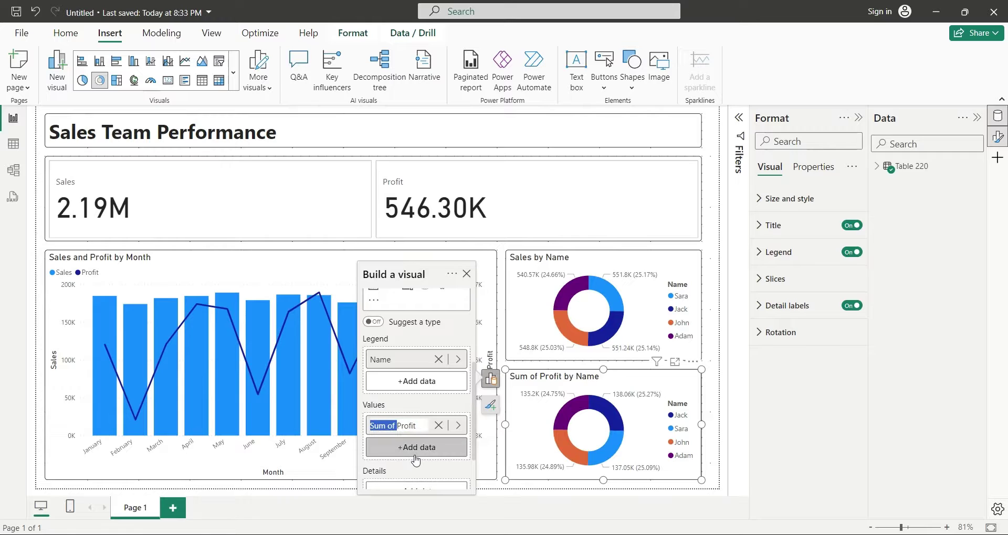
key(BackSpace)
key(Return)
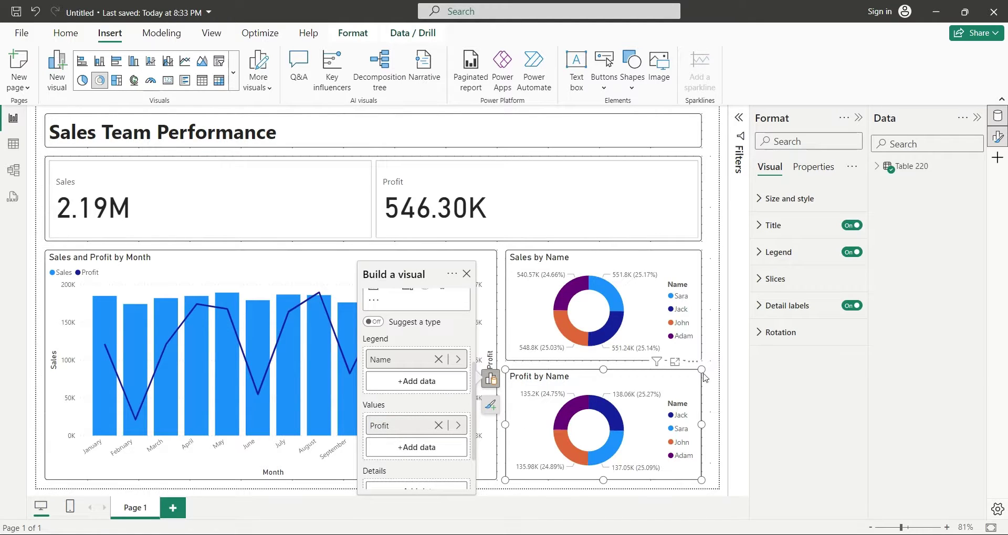
click(713, 377)
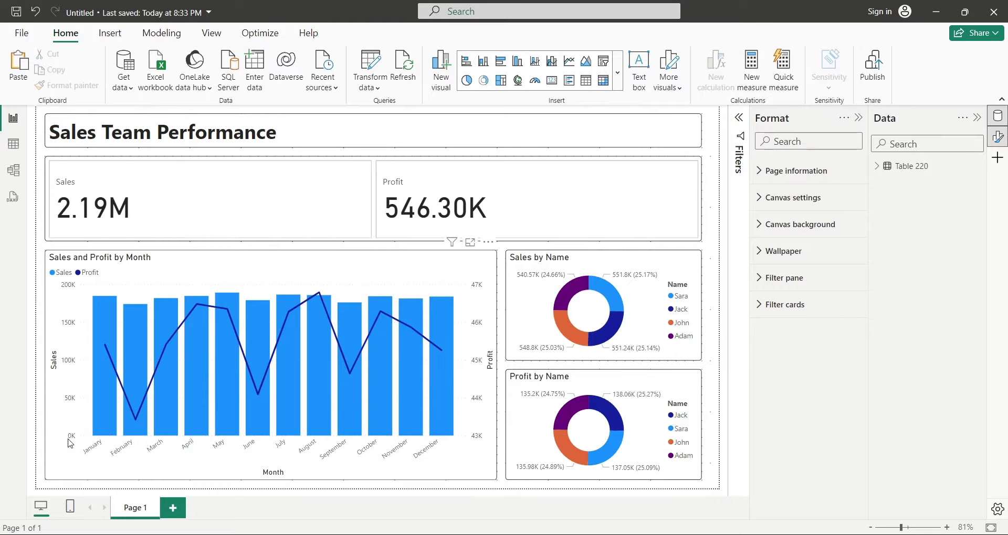
Step: Place the report title on the phone layout at text size 18, stretched across the canvas
click(69, 508)
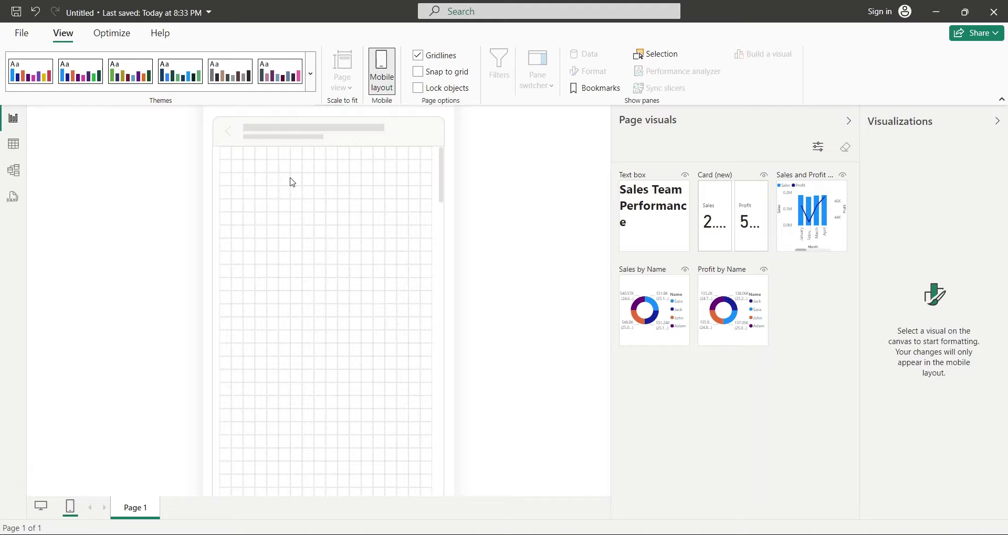
drag(636, 226, 265, 168)
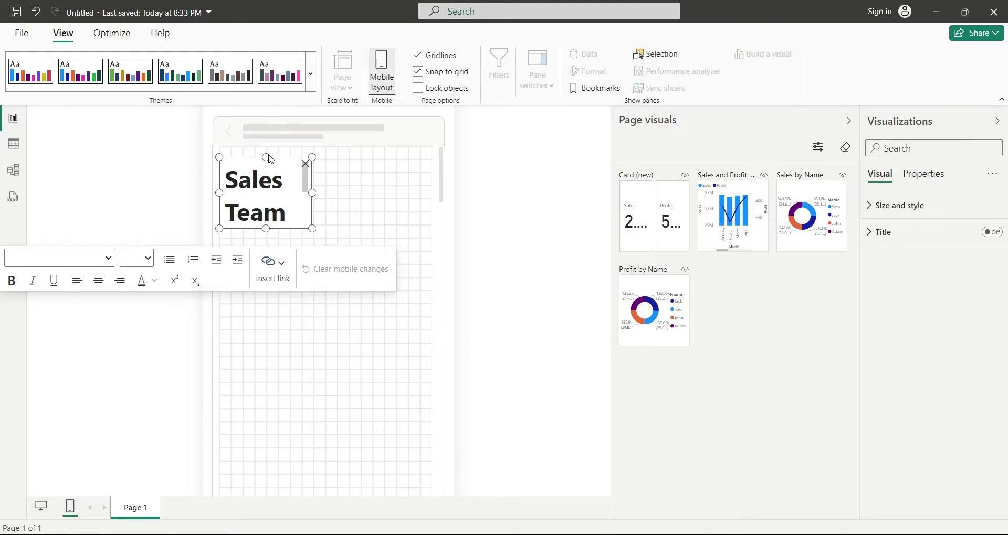
key(ctrl+a)
click(160, 229)
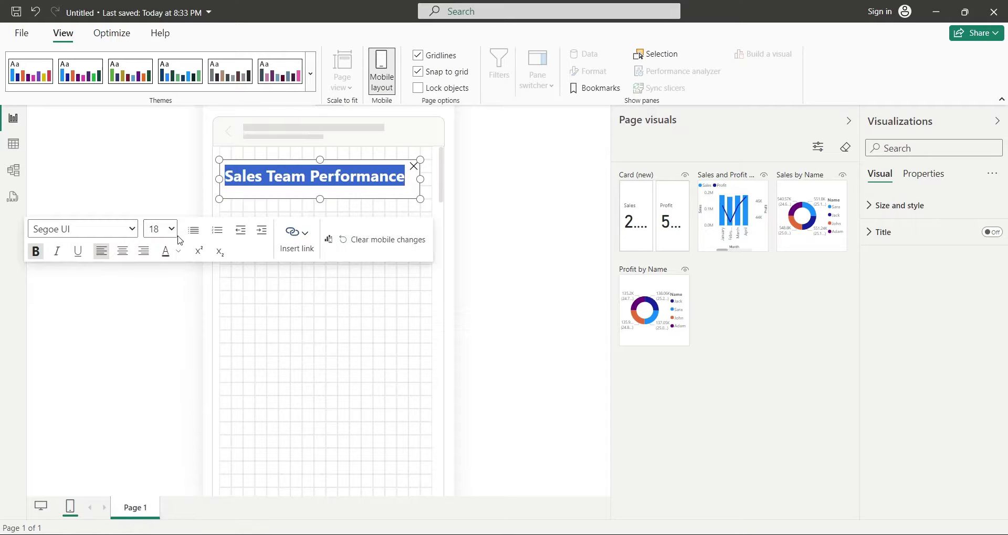
click(148, 216)
click(325, 177)
key(Escape)
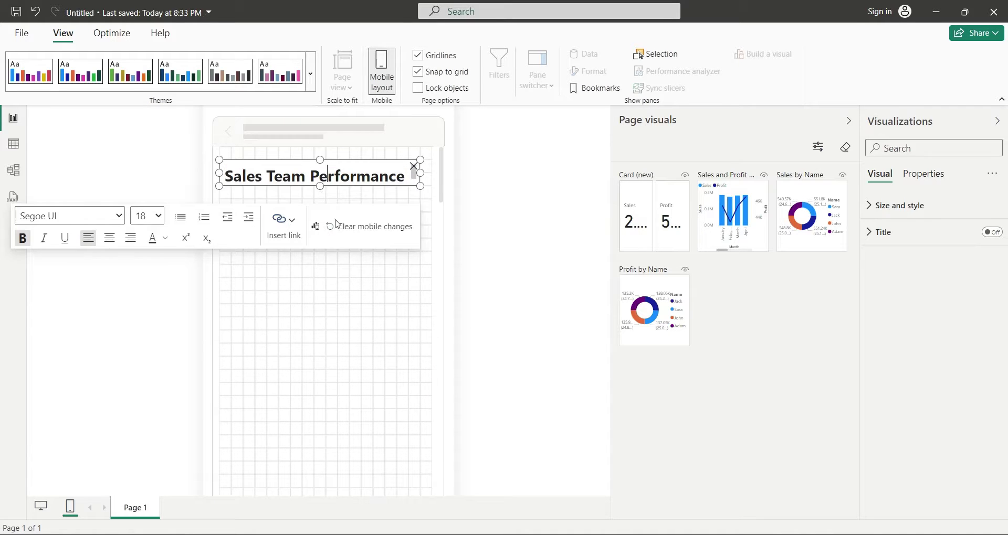
drag(321, 188, 328, 200)
click(354, 309)
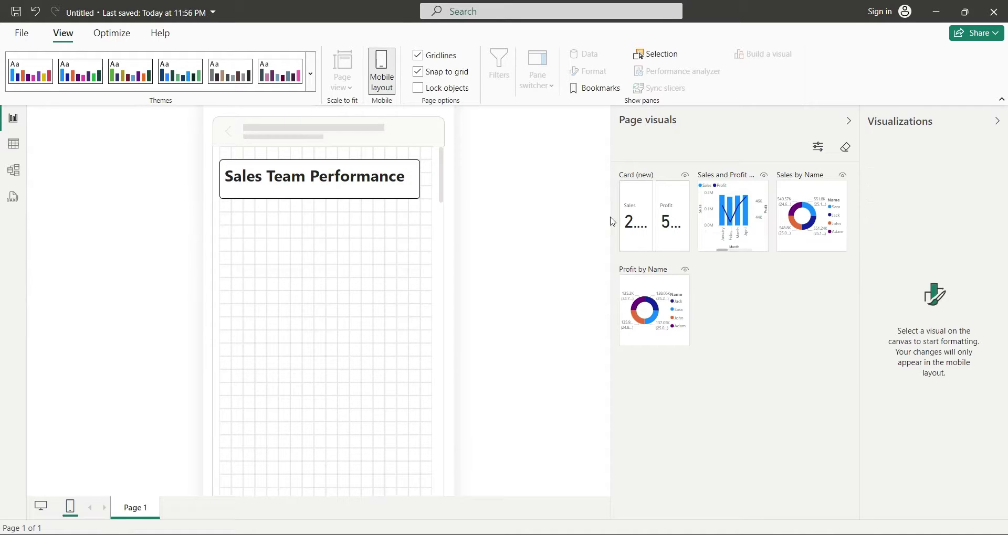
Step: Put the Sales and Profit cards below the title, full width, with callout font size 28
drag(645, 214, 422, 253)
click(882, 286)
scroll(924, 331, down, 1)
click(976, 321)
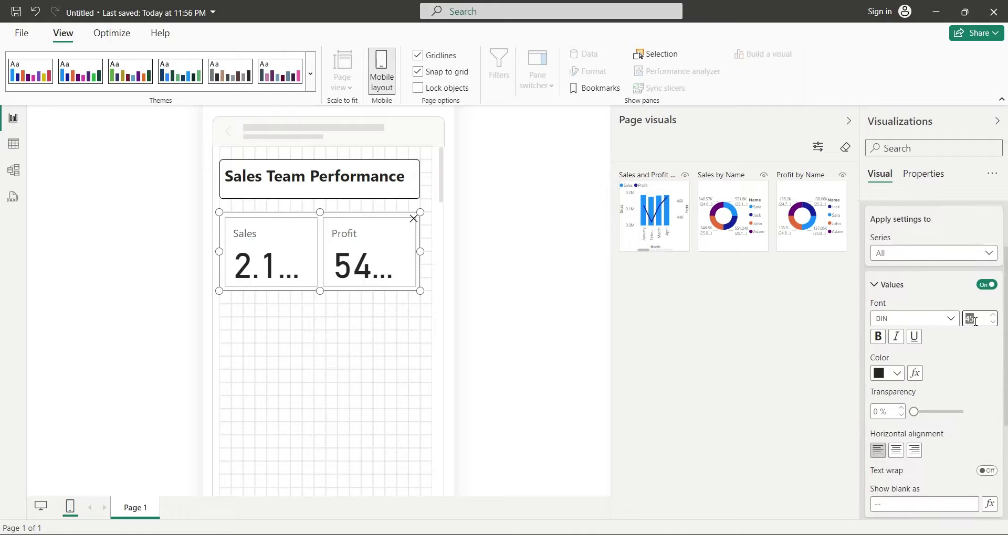
text(28)
click(623, 315)
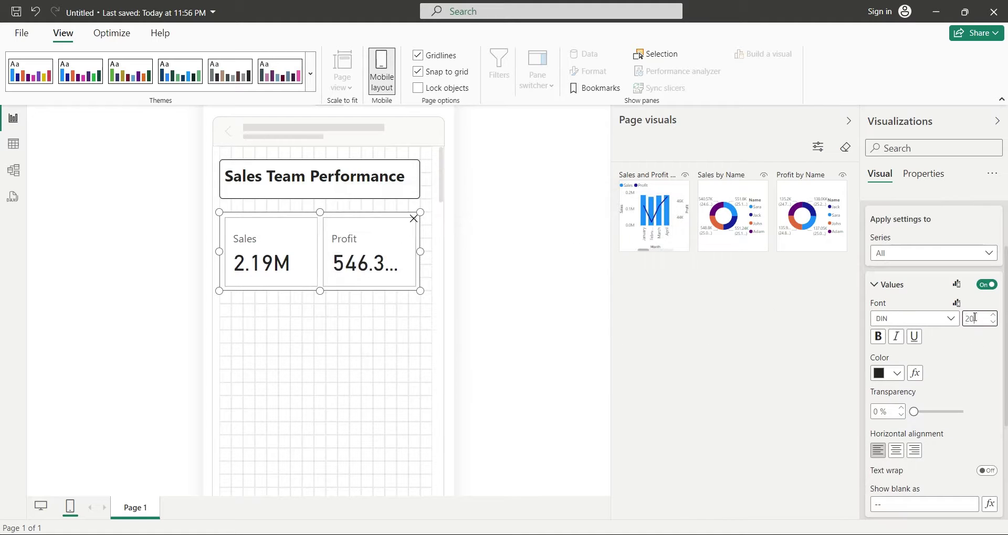
click(341, 304)
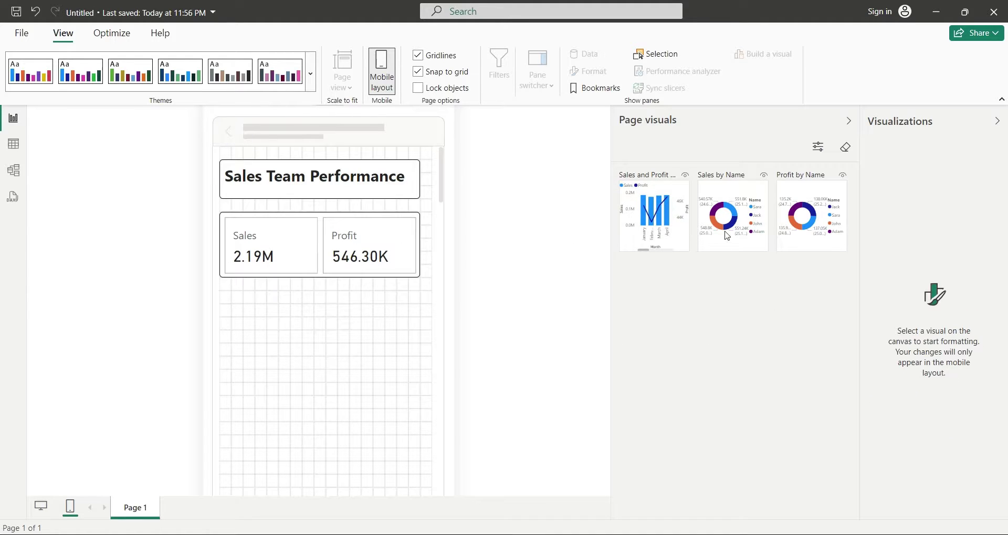
Step: Place the Sales by Name and Profit by Name donuts full-width on the mobile canvas
drag(726, 236, 251, 324)
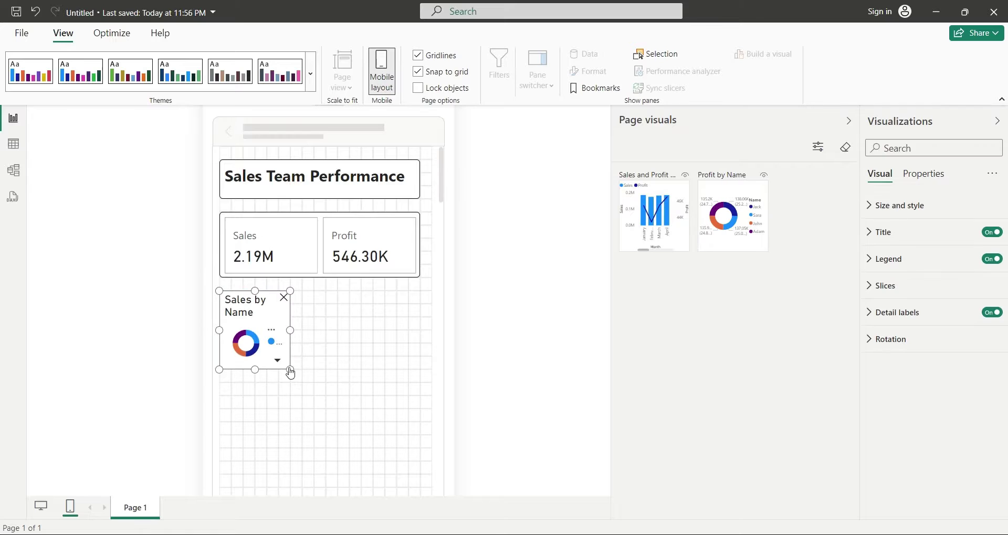
drag(290, 373, 421, 415)
drag(733, 216, 253, 401)
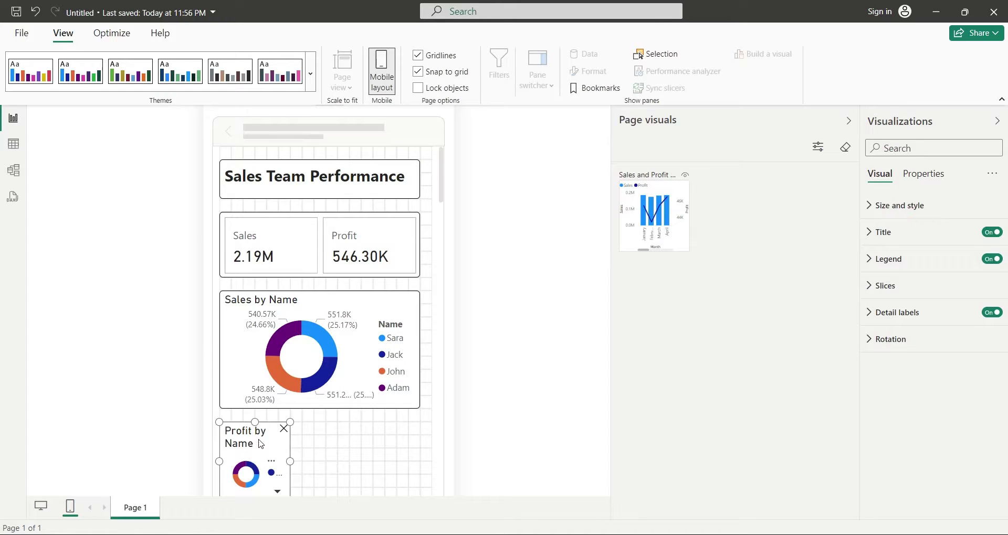
drag(289, 461, 421, 461)
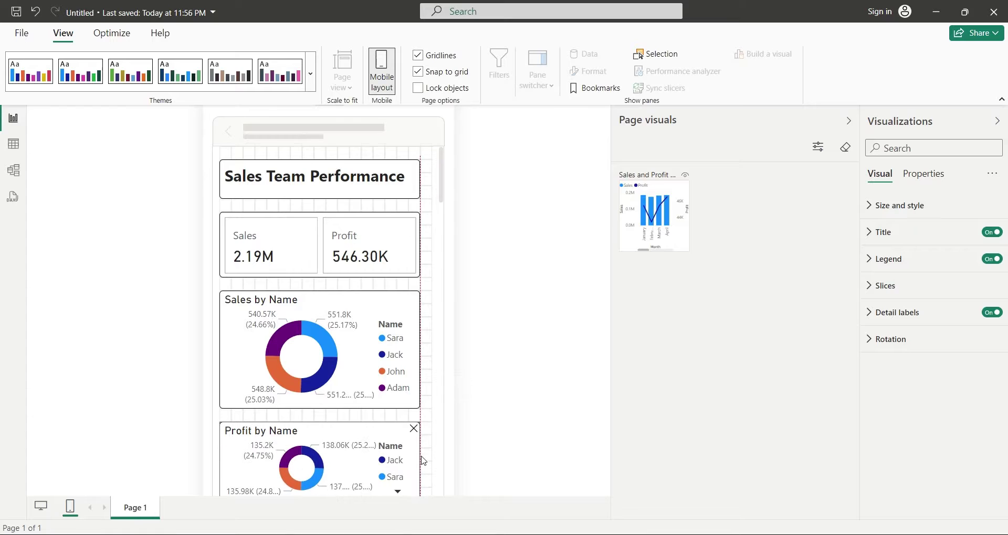
scroll(412, 389, down, 3)
drag(360, 326, 349, 385)
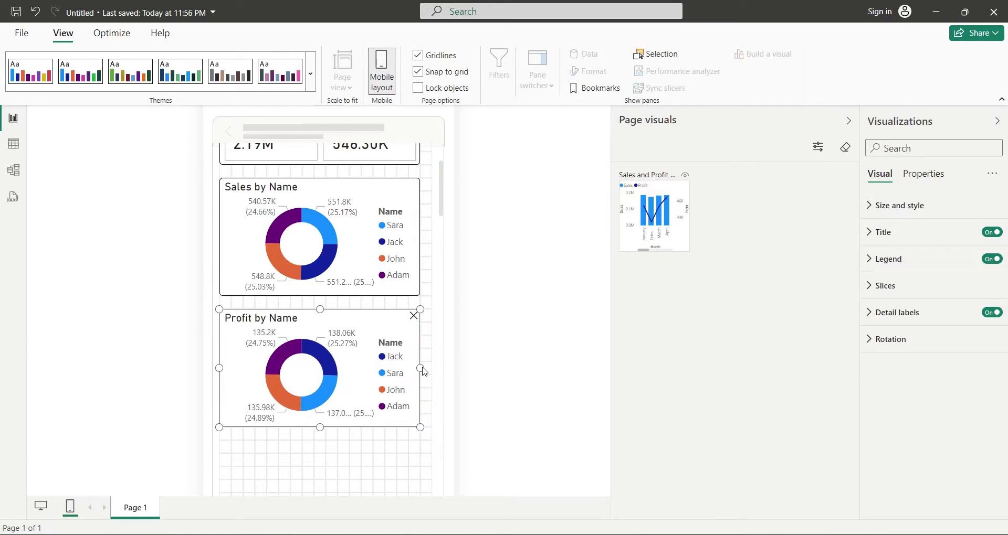
drag(421, 368, 430, 369)
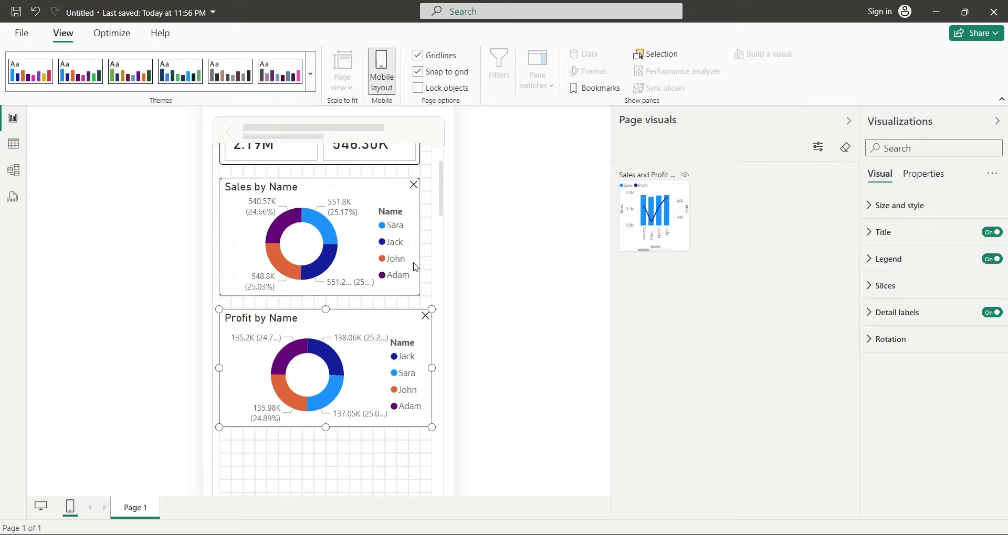
click(419, 237)
drag(420, 236, 426, 239)
Step: Add the Sales and Profit by Month chart below the donuts at full canvas width
scroll(426, 239, up, 2)
click(415, 236)
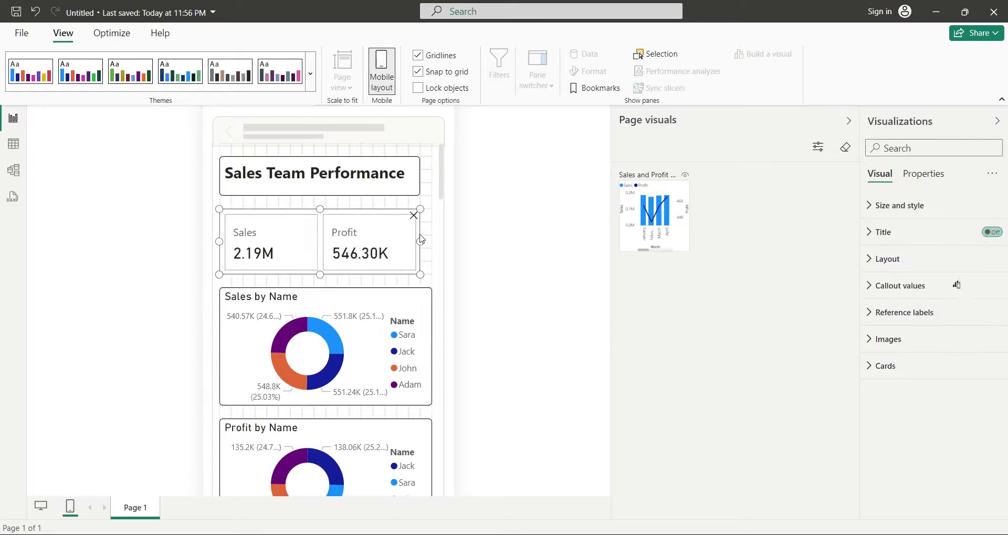
click(419, 188)
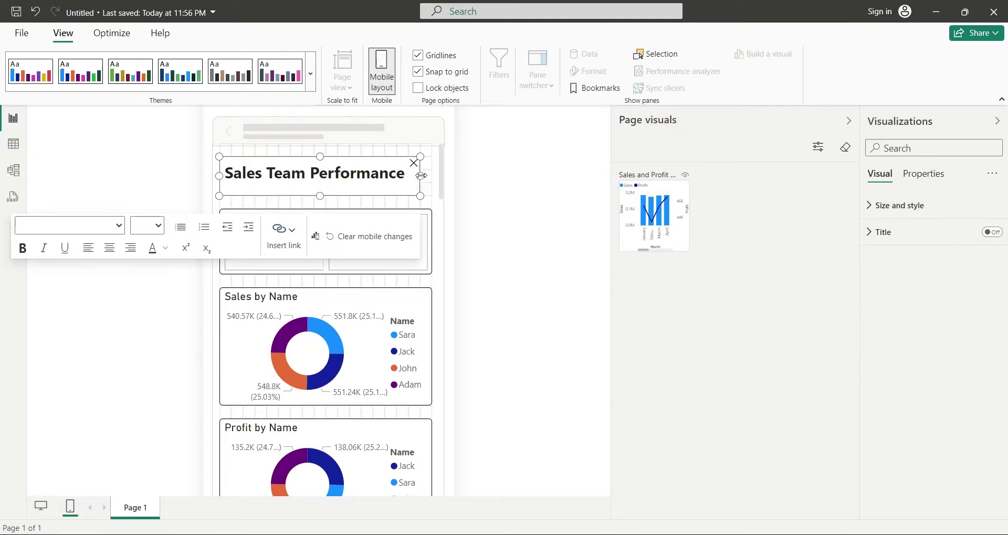
scroll(419, 367, down, 5)
click(419, 378)
drag(640, 223, 283, 274)
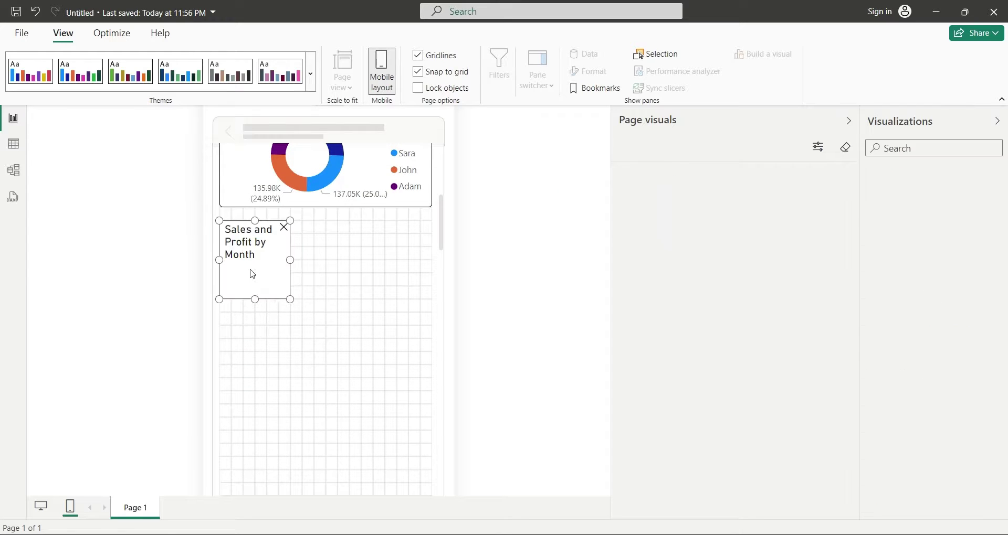
drag(288, 359, 433, 372)
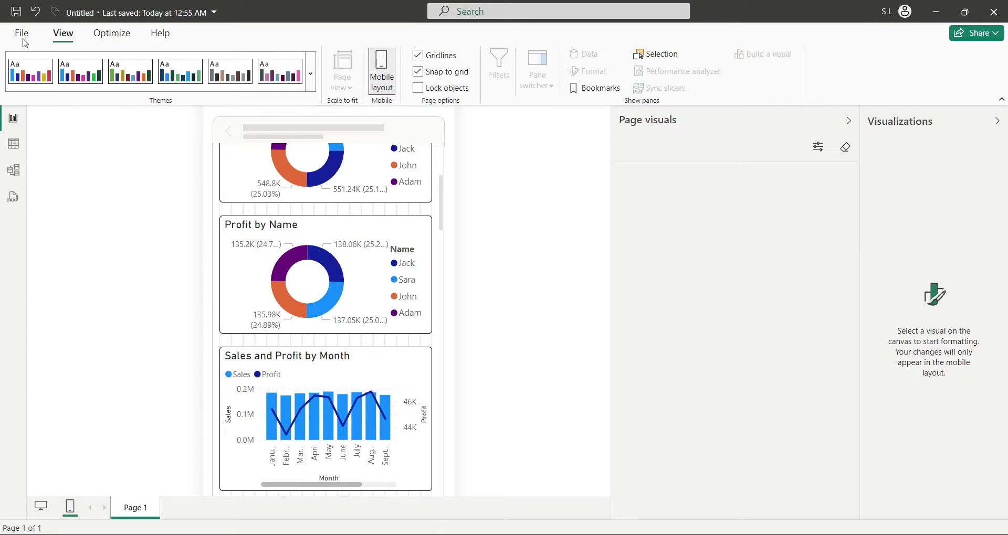
click(22, 33)
Step: Save the report and publish Untitled.pbix to My workspace, acknowledging the success message
click(74, 299)
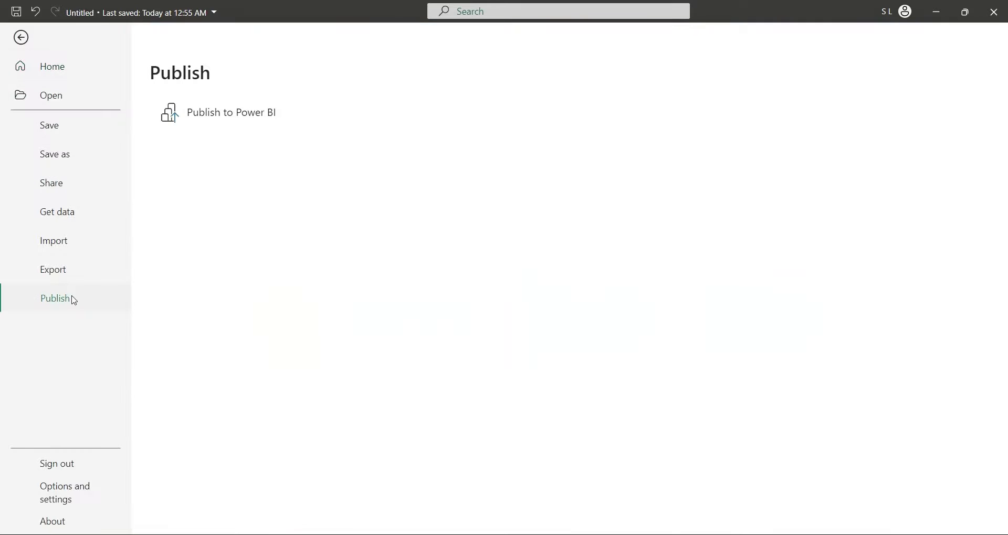
click(250, 125)
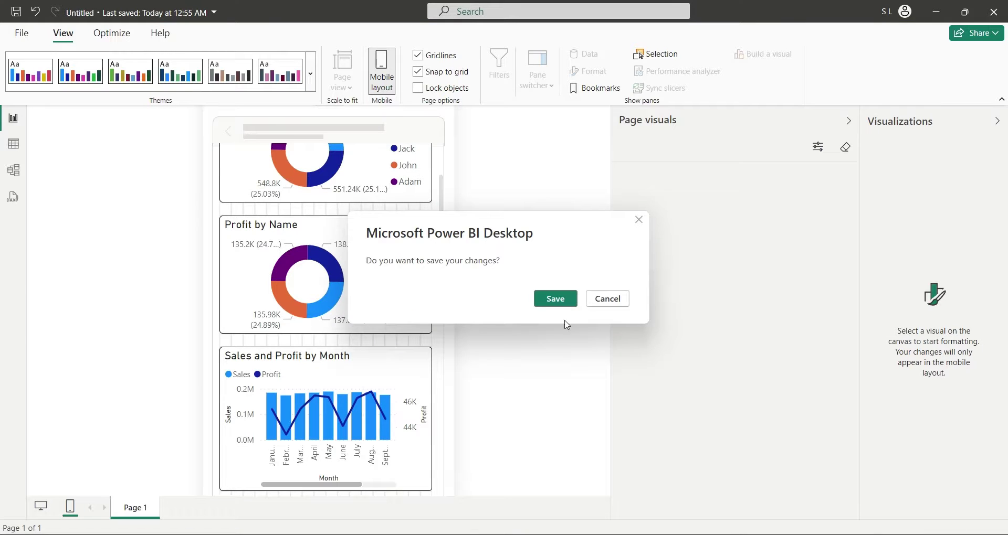
click(556, 299)
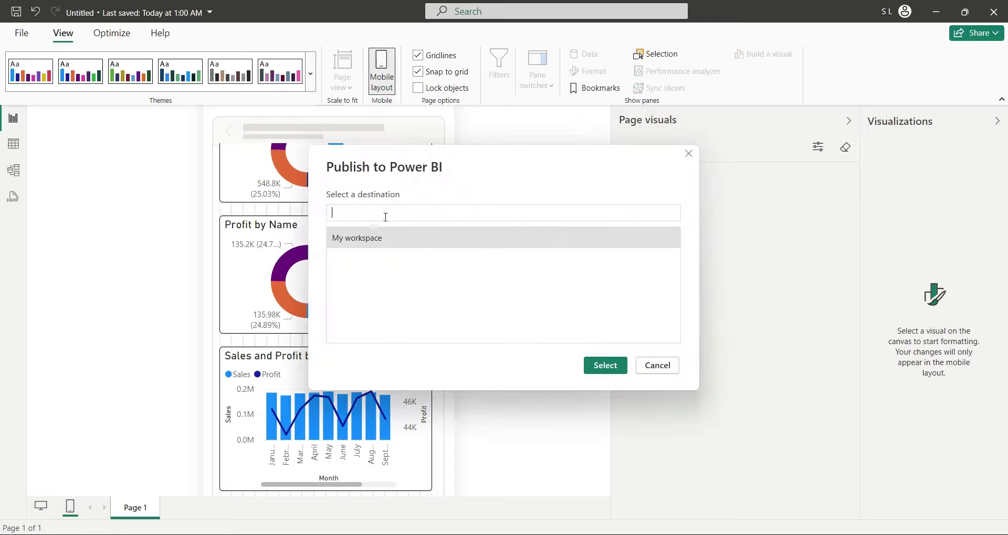
click(604, 365)
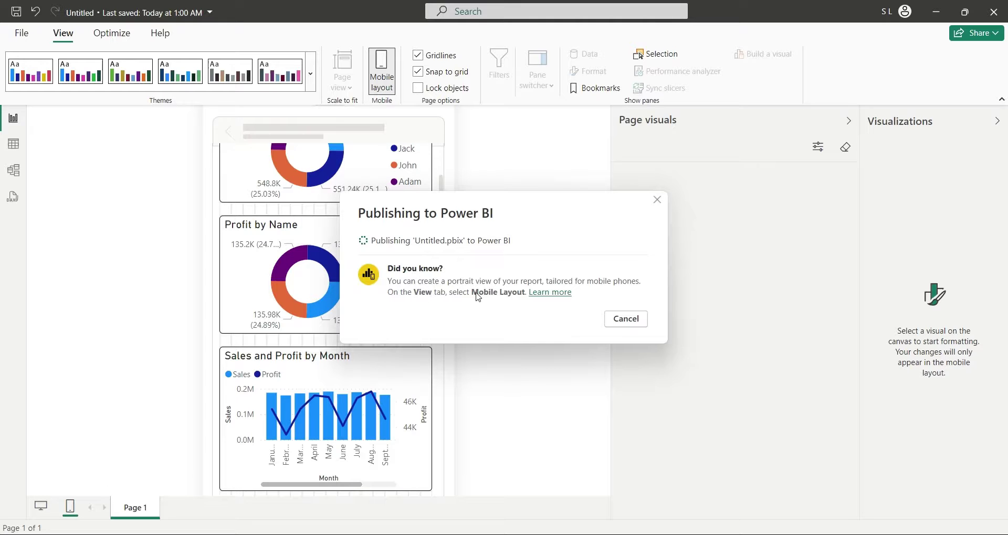
click(636, 363)
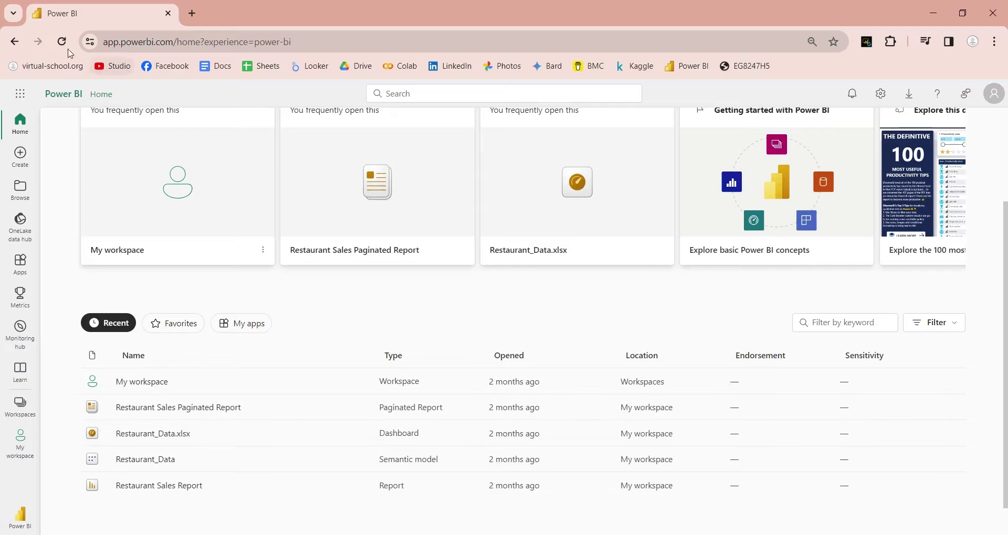
Step: Open the Untitled report from My workspace online, then install Microsoft Power BI in LDPlayer
click(62, 41)
scroll(360, 351, down, 3)
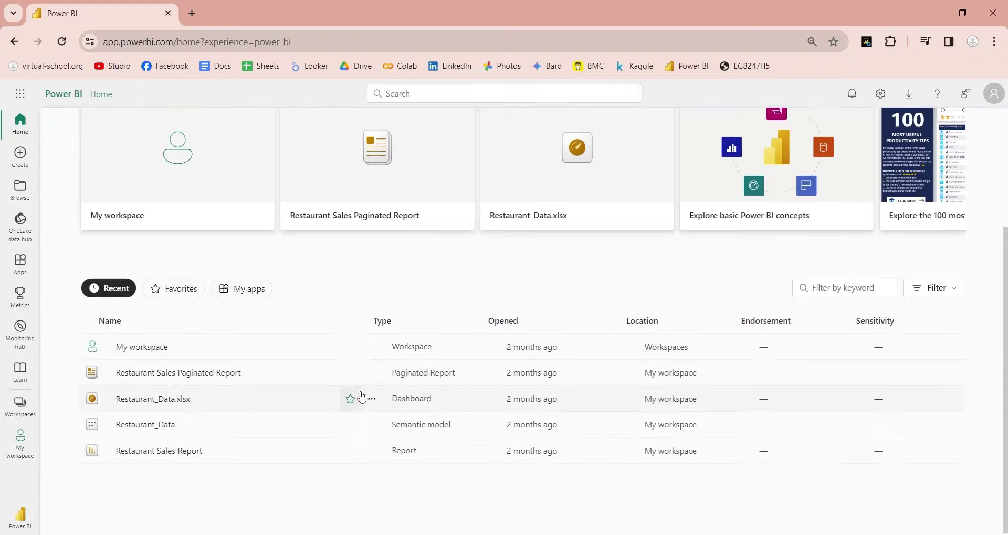
click(150, 347)
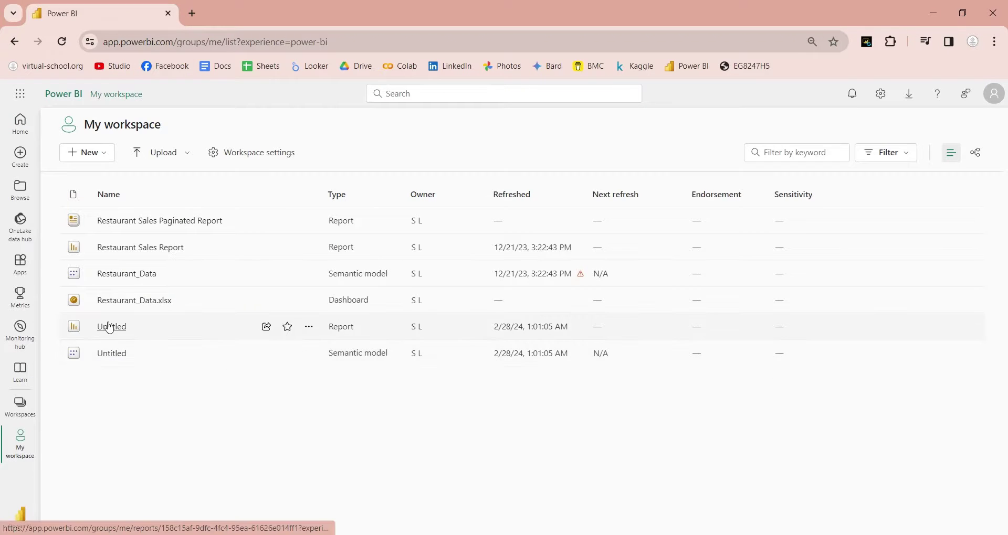
click(110, 326)
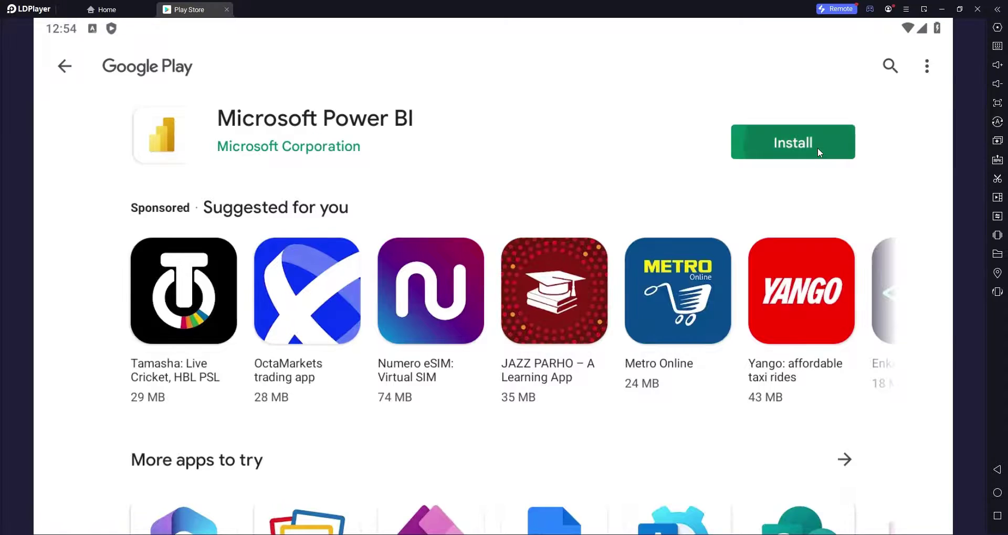
click(817, 147)
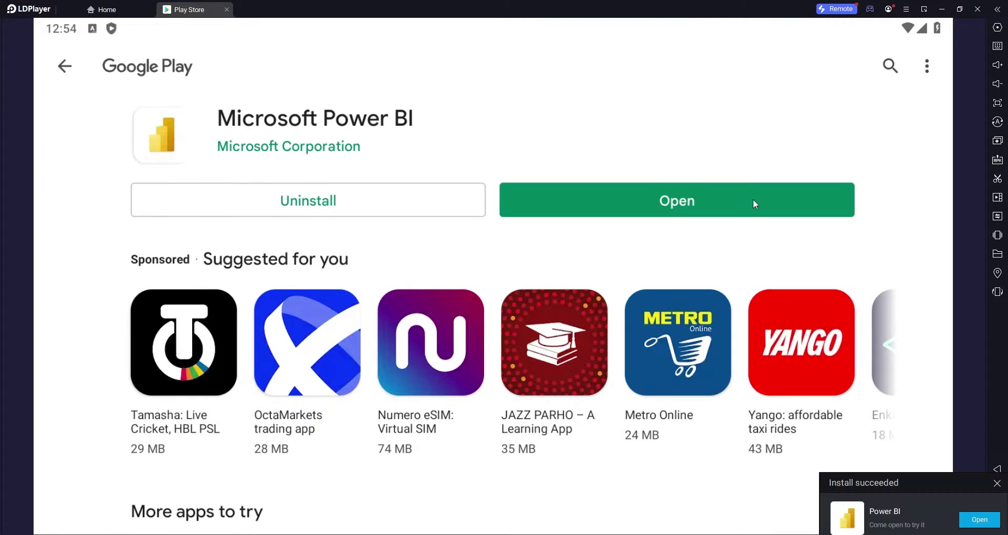
Step: Launch the Power BI app and get through onboarding to the Home screen
click(752, 204)
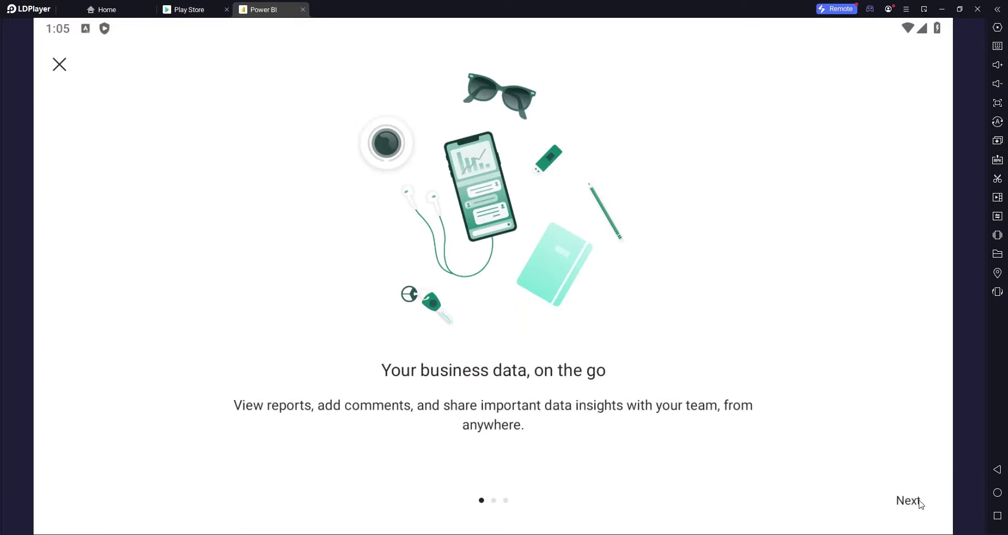
click(918, 504)
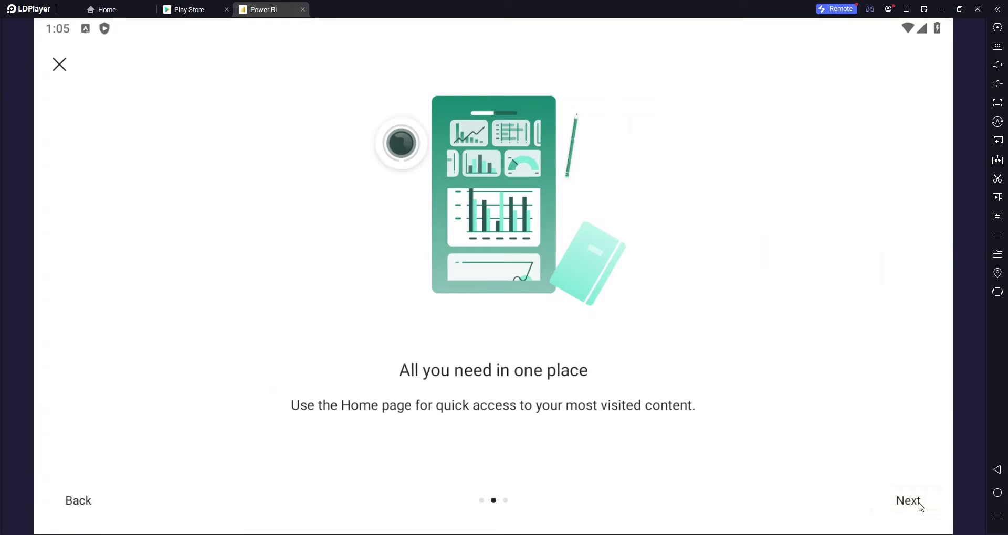
click(919, 505)
click(920, 504)
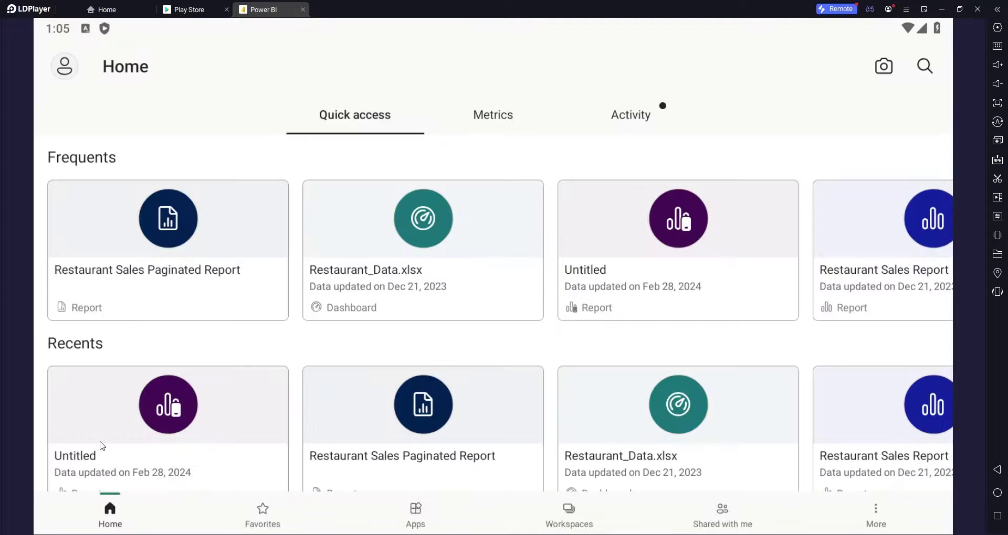
Step: Open the Untitled report, dismiss the tip, and view its phone layout in portrait
click(141, 463)
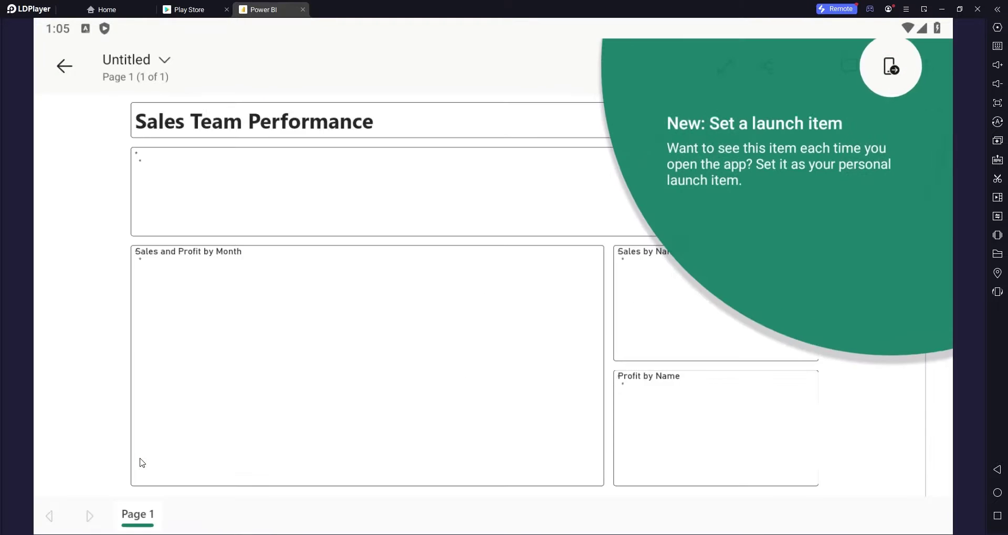
click(899, 71)
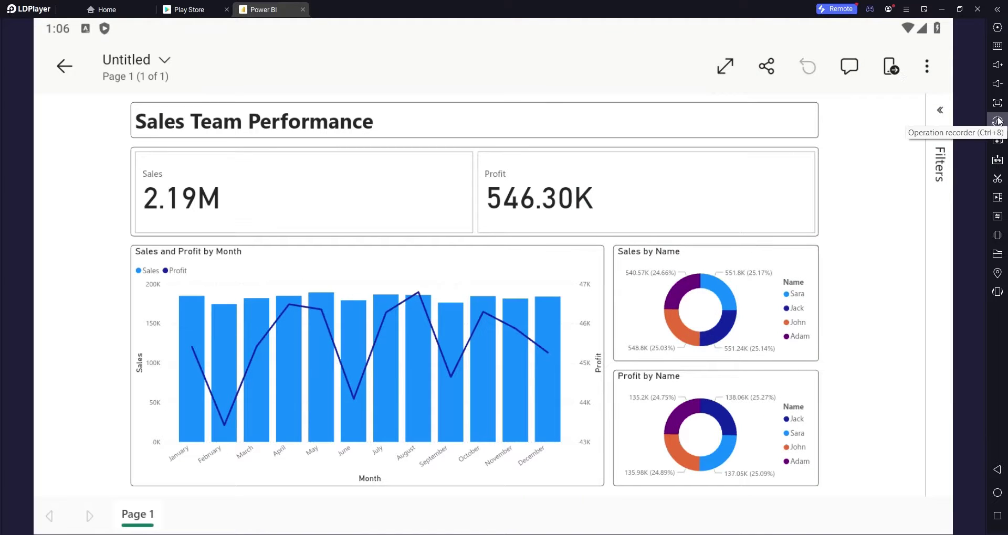
click(997, 293)
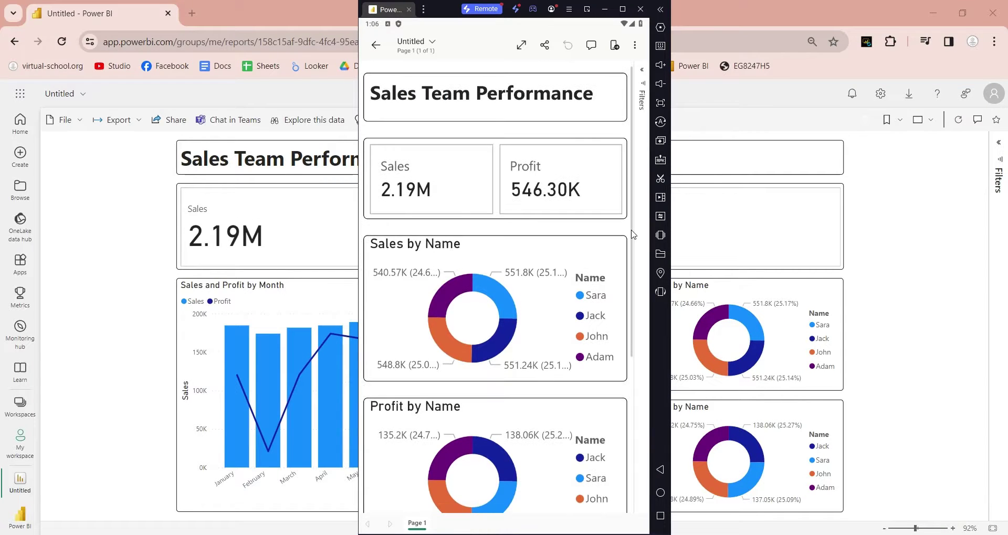
scroll(633, 232, down, 3)
scroll(631, 458, down, 3)
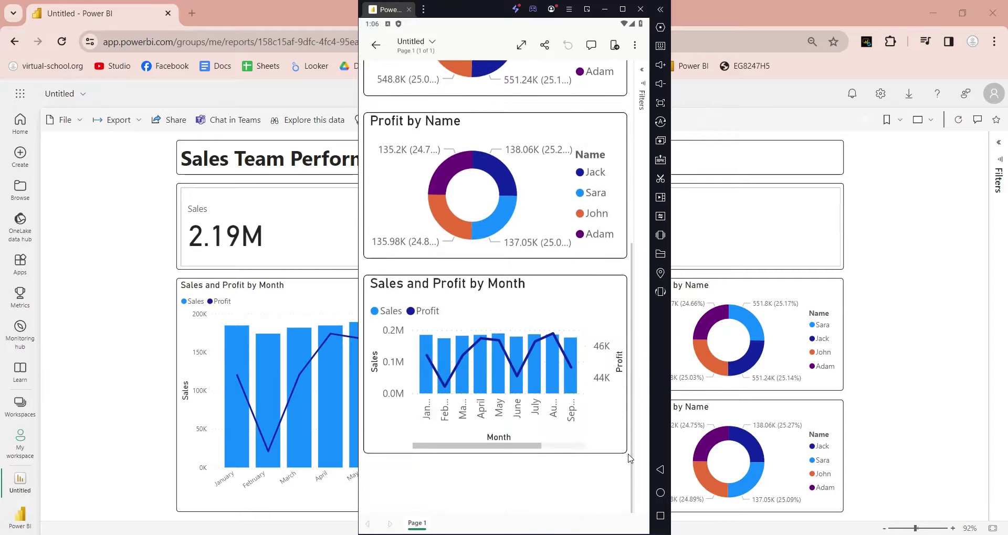